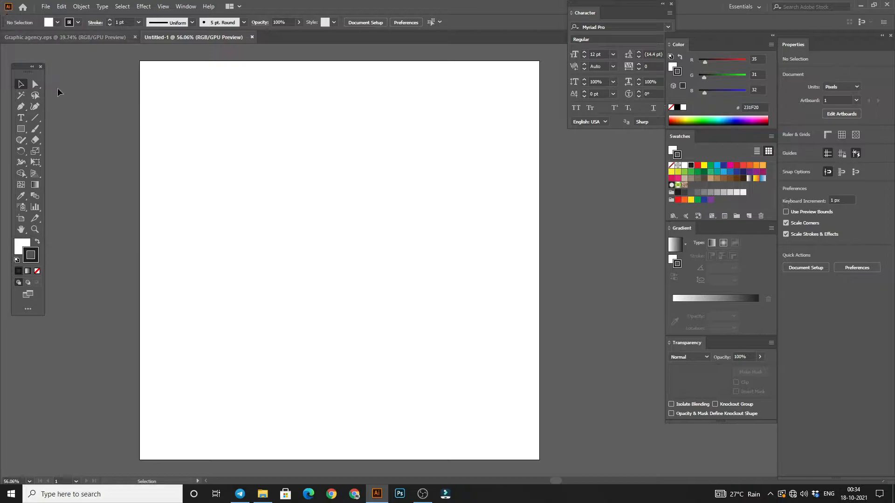
Step: Draw a 1080 × 1080 px square covering the whole artboard and remove its stroke
{"action": "left_click", "coordinate": [20, 129]}
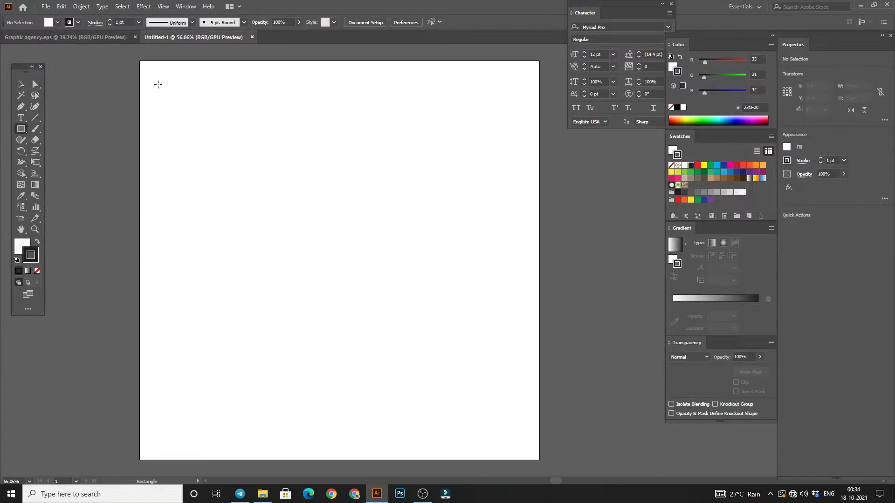
{"action": "left_click_drag", "start_coordinate": [141, 60], "coordinate": [539, 460]}
{"action": "key", "text": "v"}
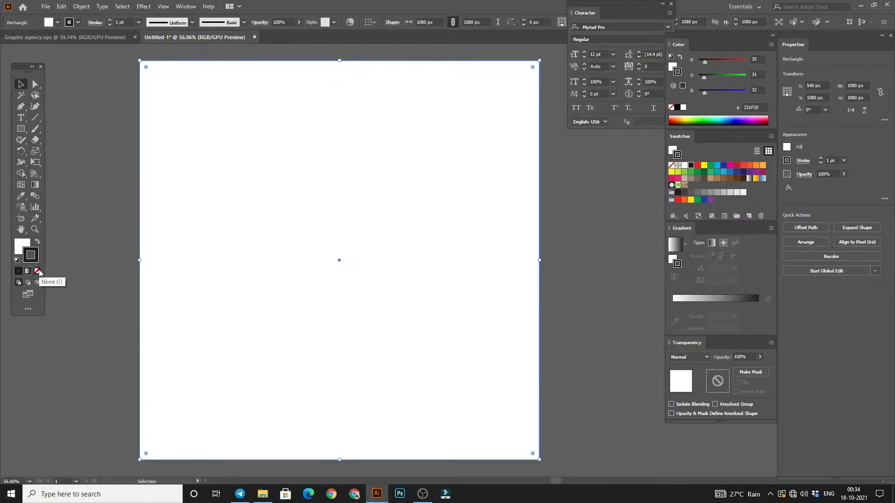
{"action": "left_click", "coordinate": [36, 271]}
Step: Fill the artboard-sized square with bright lime green, hex 98F900
{"action": "double_click", "coordinate": [22, 245]}
{"action": "left_click", "coordinate": [600, 340]}
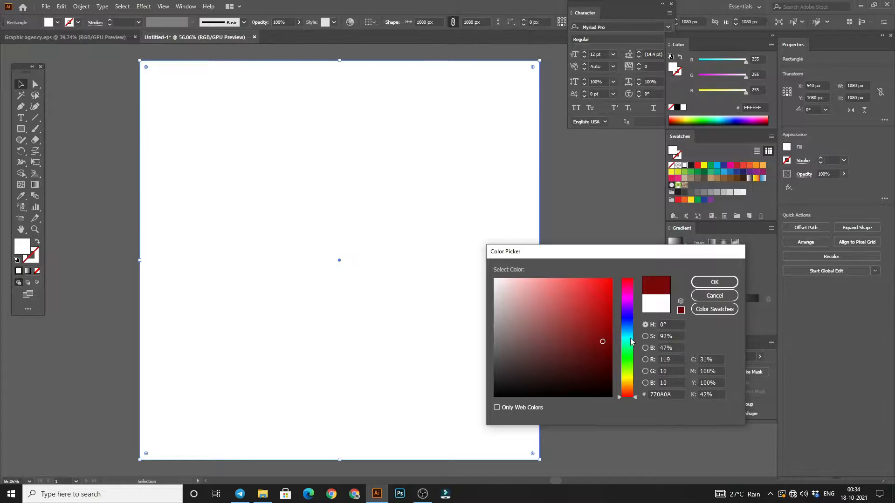
{"action": "left_click", "coordinate": [628, 370]}
{"action": "left_click", "coordinate": [611, 287]}
{"action": "left_click_drag", "start_coordinate": [627, 370], "coordinate": [627, 377]}
{"action": "left_click", "coordinate": [630, 370]}
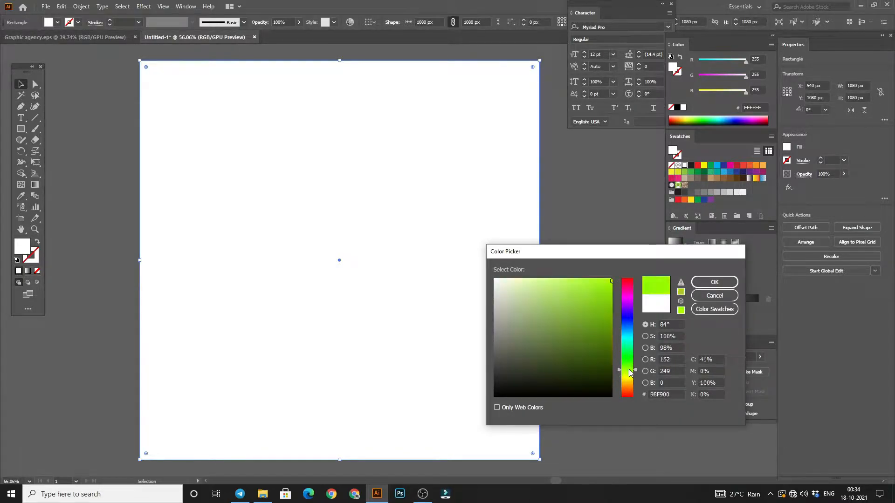
{"action": "left_click", "coordinate": [714, 282]}
{"action": "left_click", "coordinate": [565, 217]}
Step: Draw a wide rectangle about 1028 × 443 px across the upper half of the green background
{"action": "key", "text": "z"}
{"action": "key", "text": "space"}
{"action": "left_click_drag", "start_coordinate": [262, 250], "coordinate": [224, 212]}
{"action": "left_click", "coordinate": [20, 84]}
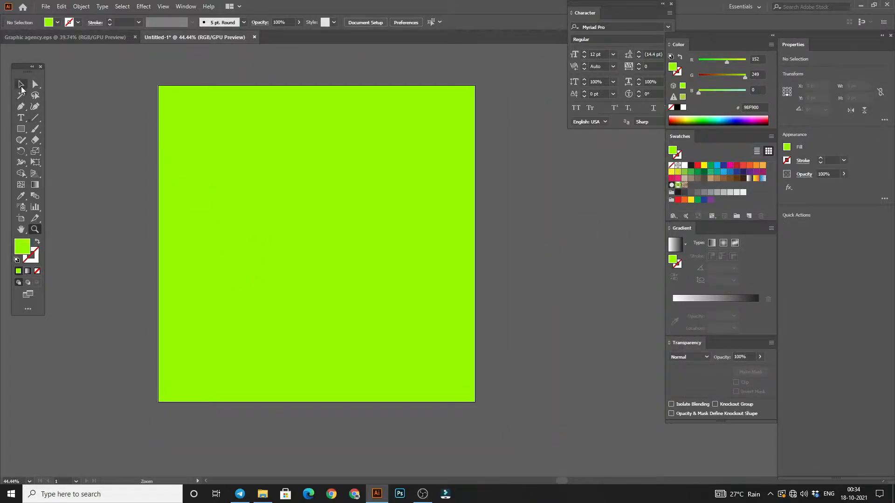
{"action": "left_click", "coordinate": [20, 128]}
{"action": "left_click_drag", "start_coordinate": [161, 126], "coordinate": [464, 256]}
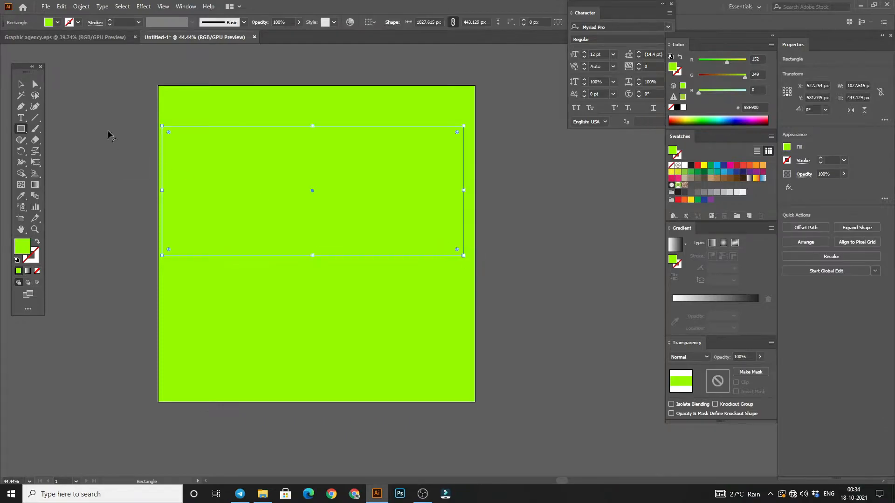
{"action": "left_click", "coordinate": [21, 84]}
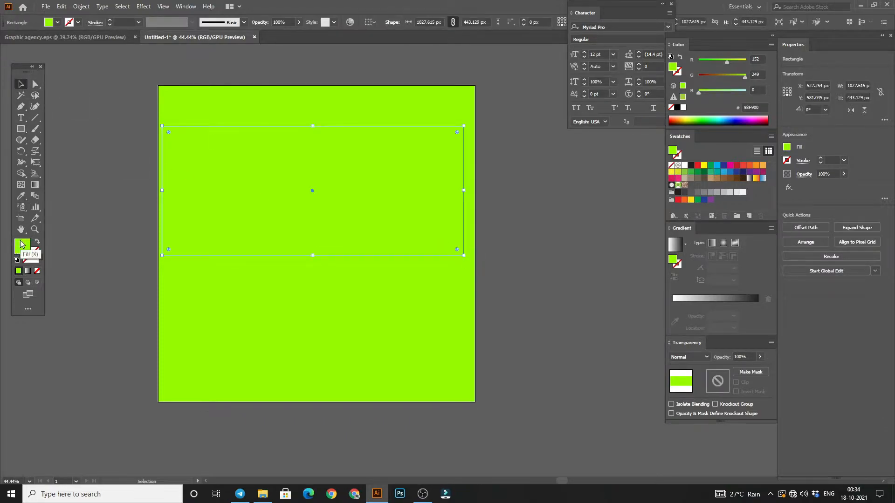
Step: Fill the wide rectangle with the red EF4136 swatch
{"action": "left_click", "coordinate": [703, 166]}
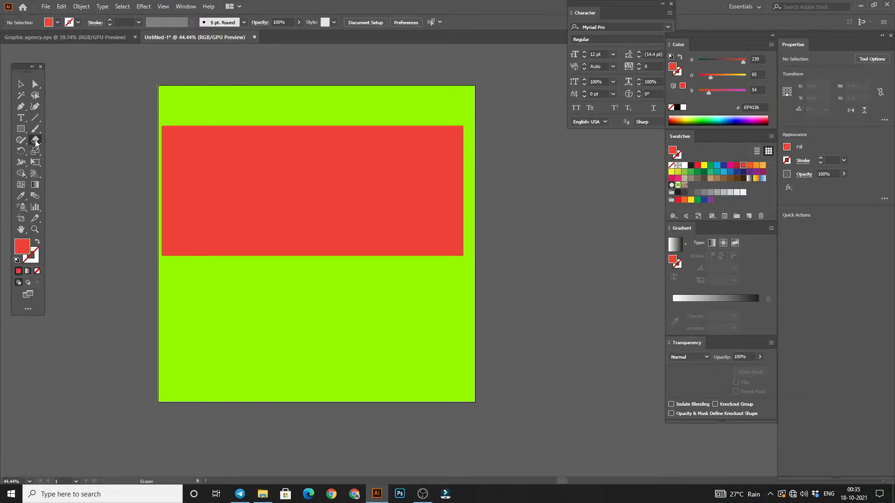
{"action": "left_click", "coordinate": [35, 150]}
{"action": "left_click_drag", "start_coordinate": [37, 153], "coordinate": [66, 163]}
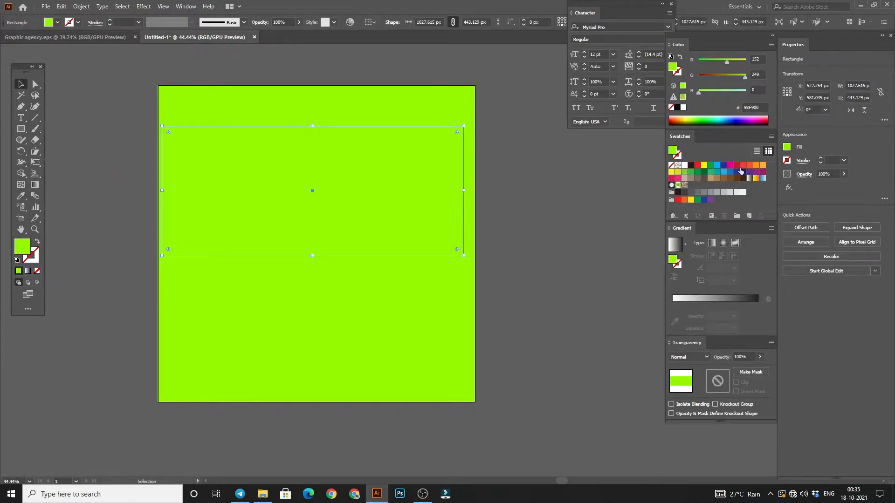
{"action": "left_click", "coordinate": [743, 166]}
{"action": "left_click", "coordinate": [566, 170]}
Step: Shear the red rectangle vertically so its right side slants upward just past the artboard's top edge
{"action": "left_click", "coordinate": [339, 173]}
{"action": "left_click_drag", "start_coordinate": [35, 152], "coordinate": [116, 164]}
{"action": "left_click_drag", "start_coordinate": [463, 125], "coordinate": [463, 79]}
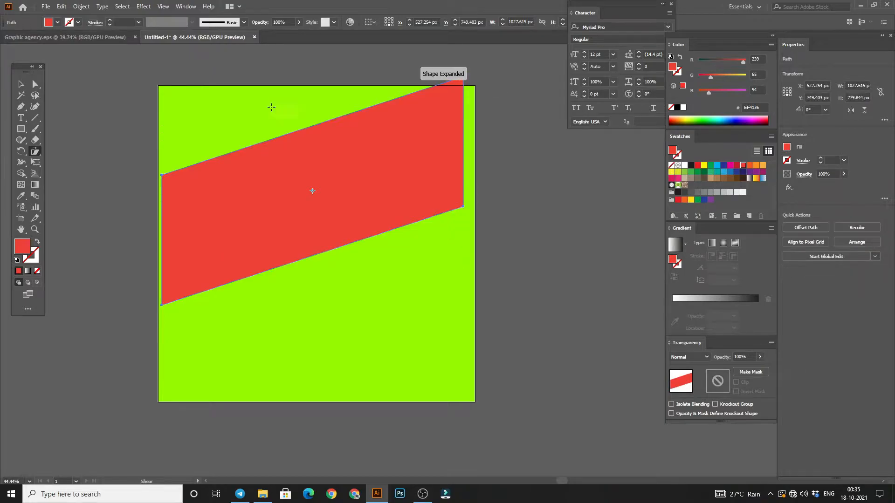
{"action": "left_click", "coordinate": [21, 83]}
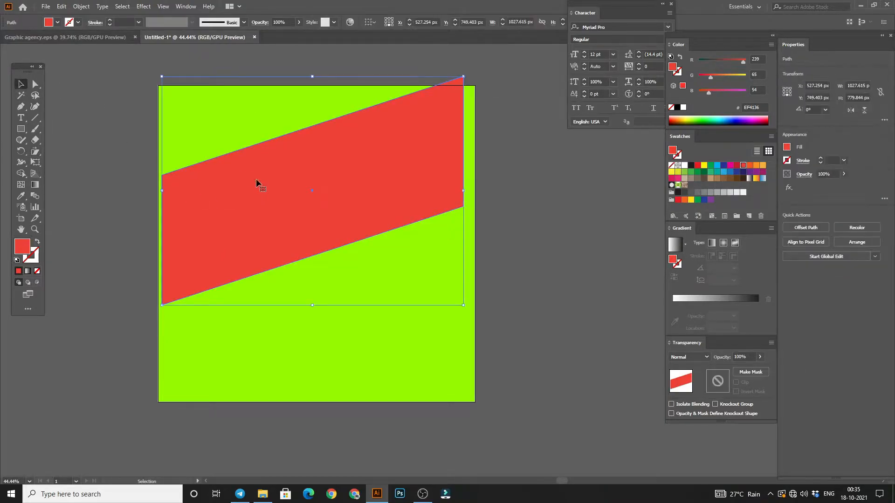
Step: Slightly round the upper-right and lower-left corners of the sheared red shape together
{"action": "left_click", "coordinate": [39, 85]}
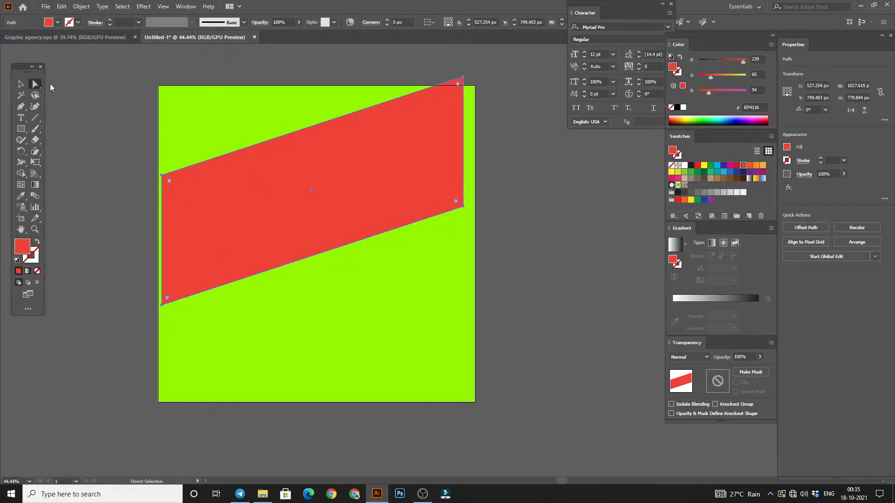
{"action": "left_click", "coordinate": [465, 82]}
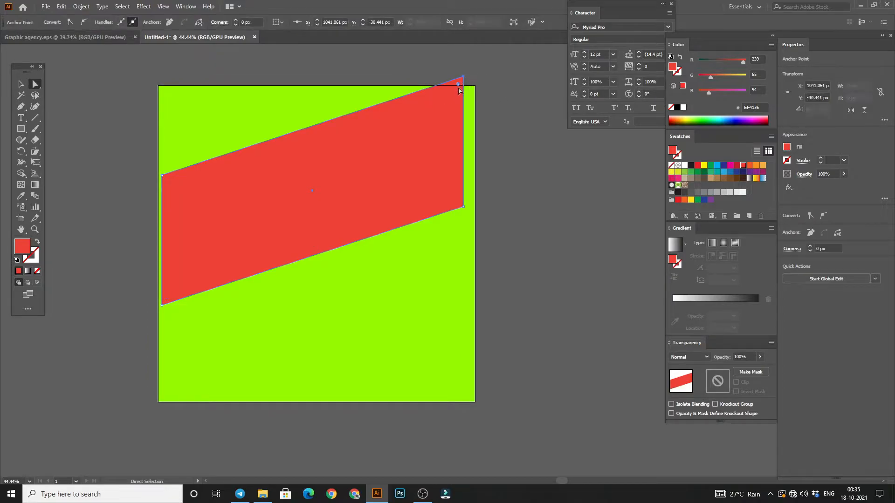
{"action": "left_click", "coordinate": [464, 80]}
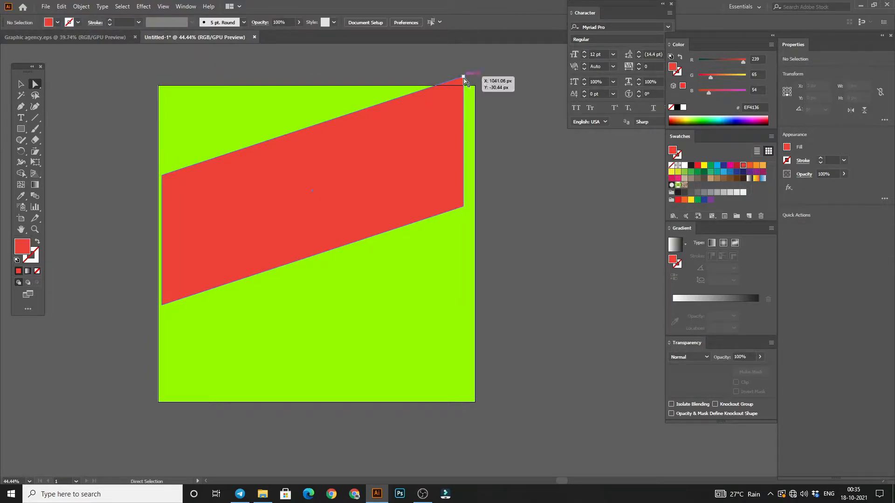
{"action": "left_click", "coordinate": [163, 307], "text": "shift"}
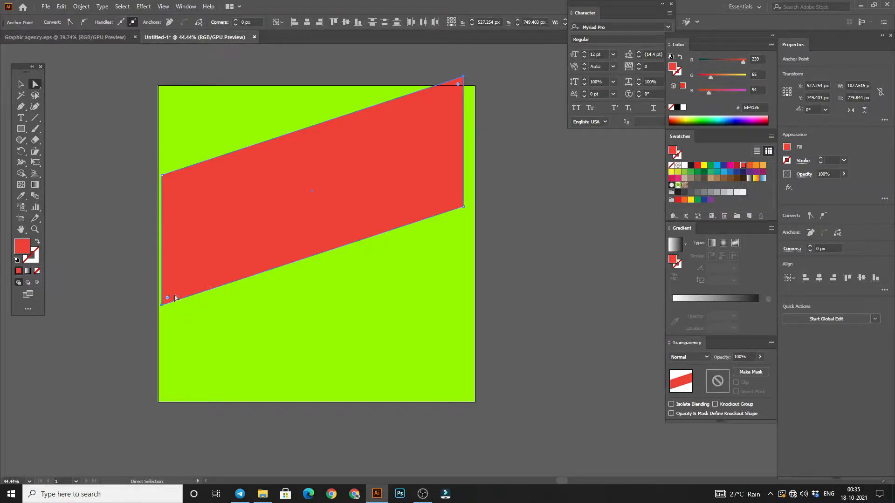
{"action": "left_click_drag", "start_coordinate": [167, 300], "coordinate": [172, 295]}
{"action": "left_click", "coordinate": [139, 158]}
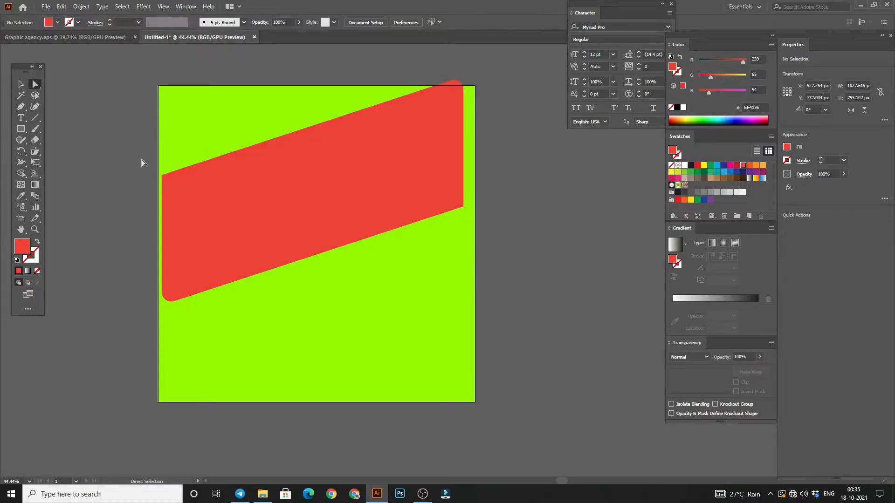
Step: Round the red shape's upper-left and lower-right corners with a larger radius than the other two
{"action": "left_click", "coordinate": [164, 180]}
{"action": "left_click", "coordinate": [463, 207], "text": "shift"}
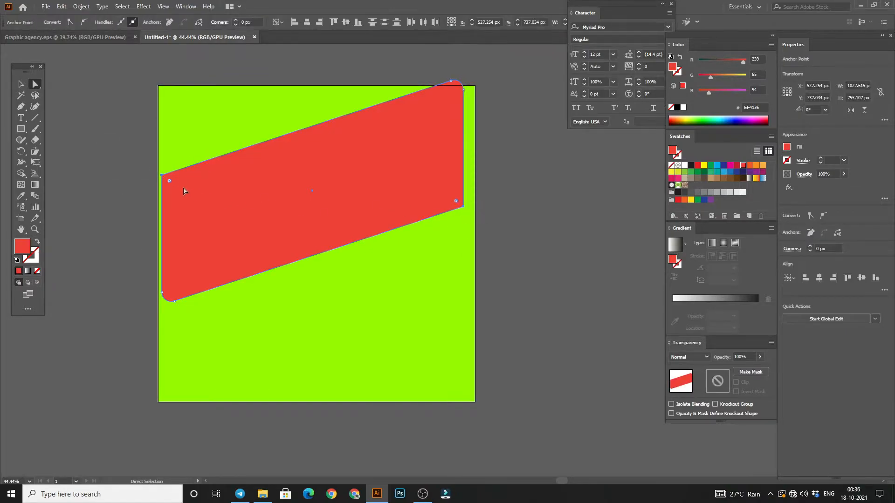
{"action": "left_click_drag", "start_coordinate": [170, 184], "coordinate": [183, 191]}
{"action": "left_click", "coordinate": [21, 85]}
{"action": "left_click", "coordinate": [146, 55]}
Step: Offset the red shape's path outward by 24 px and fill the offset copy white to form a border
{"action": "left_click", "coordinate": [218, 199]}
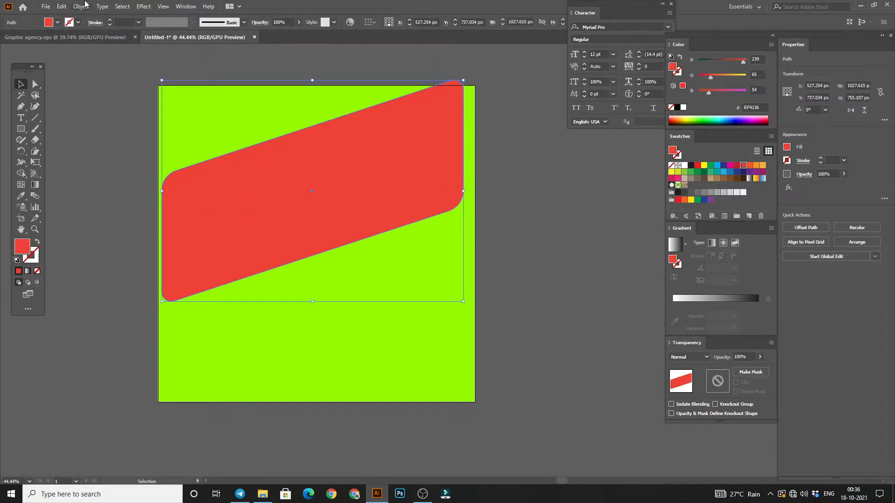
{"action": "left_click", "coordinate": [84, 6]}
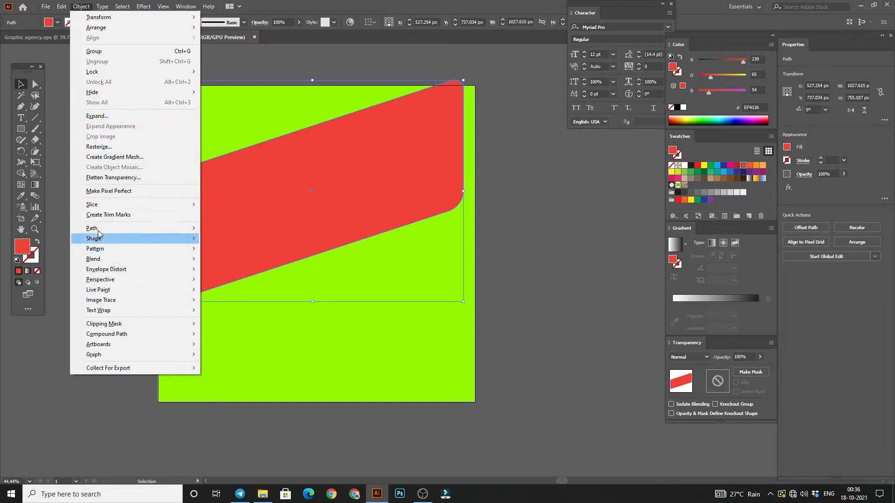
{"action": "mouse_move", "coordinate": [100, 229]}
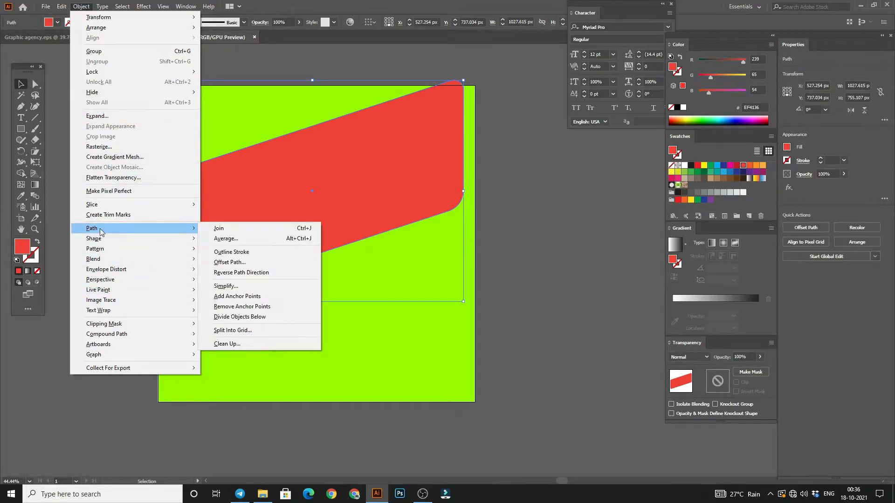
{"action": "left_click", "coordinate": [229, 262]}
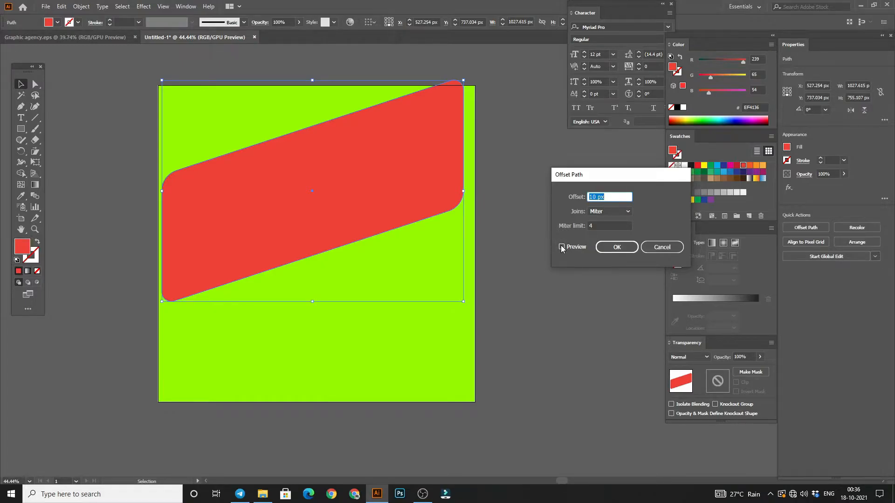
{"action": "left_click", "coordinate": [562, 247]}
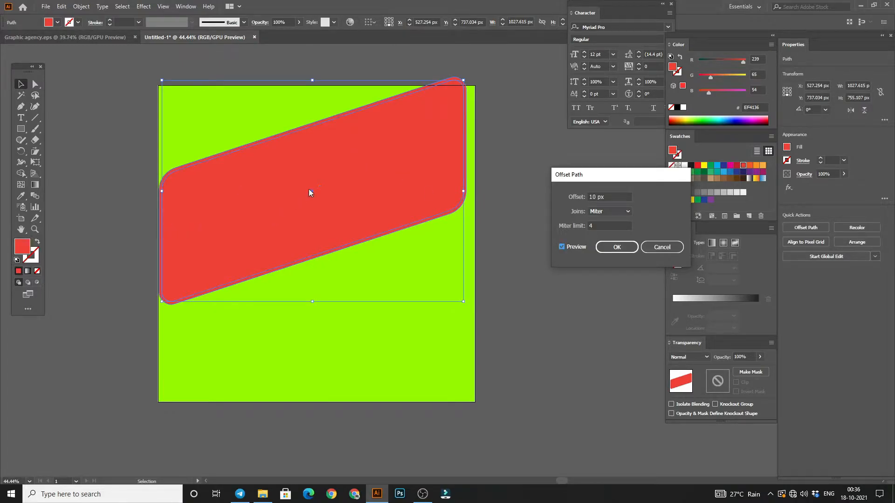
{"action": "left_click", "coordinate": [613, 195]}
{"action": "key", "text": "Up"}
{"action": "key", "text": "Up"}
{"action": "key", "text": "Up"}
{"action": "key", "text": "Up"}
{"action": "key", "text": "Up"}
{"action": "key", "text": "Up"}
{"action": "key", "text": "Up"}
{"action": "key", "text": "Up"}
{"action": "key", "text": "Up"}
{"action": "key", "text": "Up"}
{"action": "key", "text": "Up"}
{"action": "key", "text": "Up"}
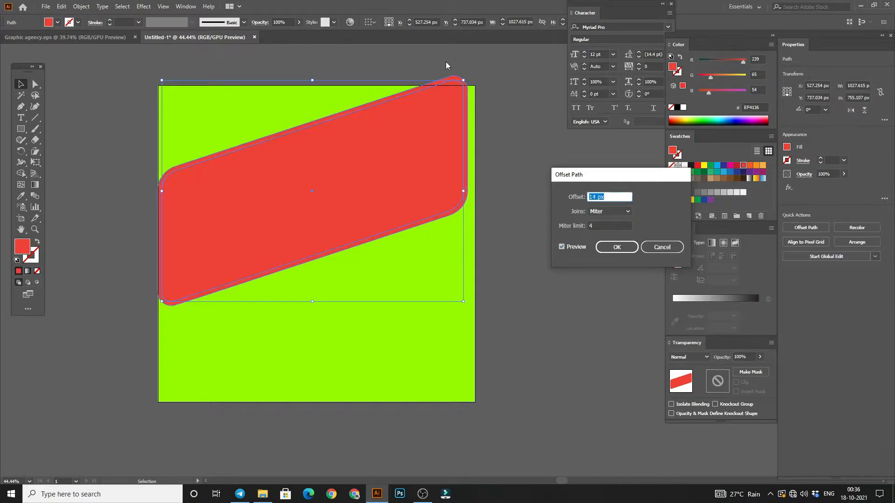
{"action": "key", "text": "Up"}
{"action": "key", "text": "Up"}
{"action": "key", "text": "Up"}
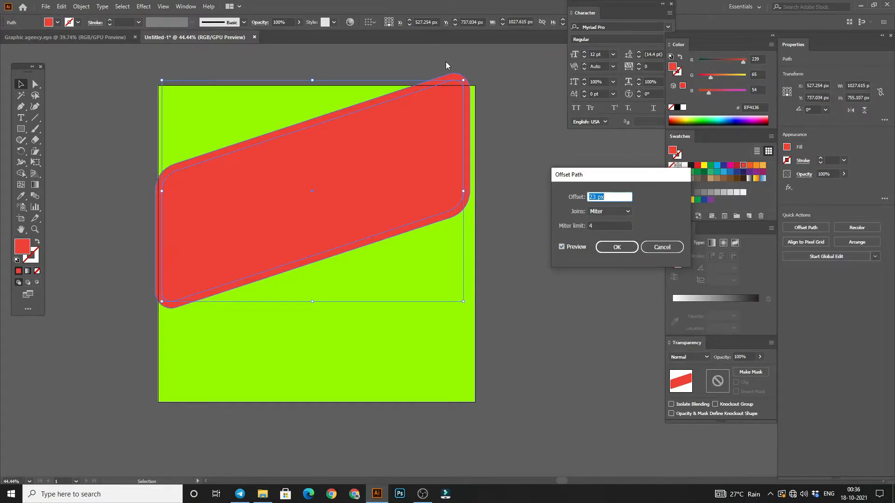
{"action": "key", "text": "Down"}
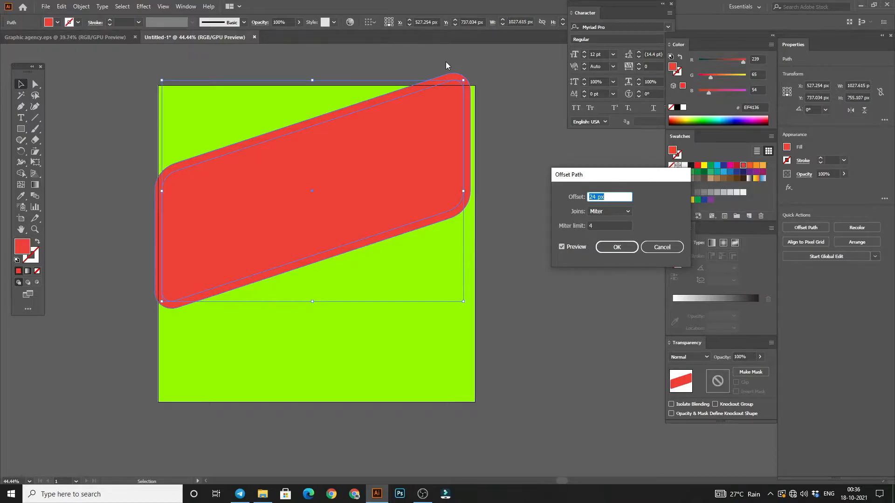
{"action": "left_click", "coordinate": [617, 247]}
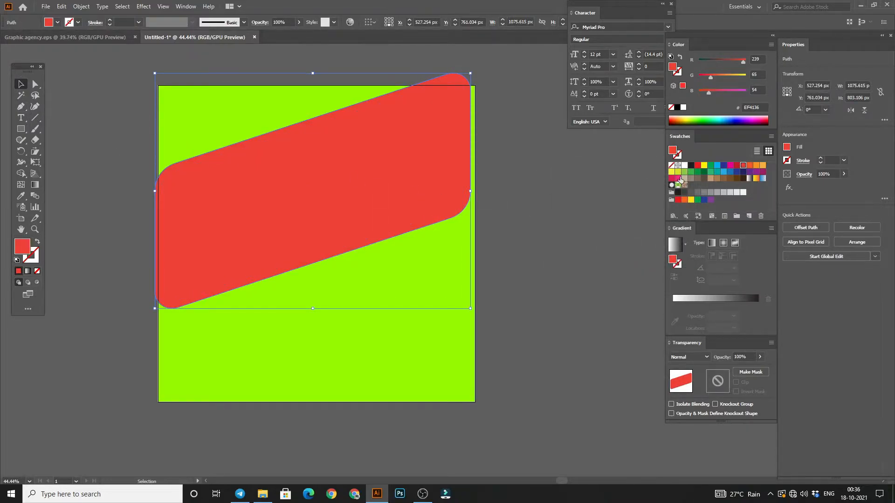
{"action": "left_click", "coordinate": [684, 166]}
{"action": "left_click", "coordinate": [275, 216]}
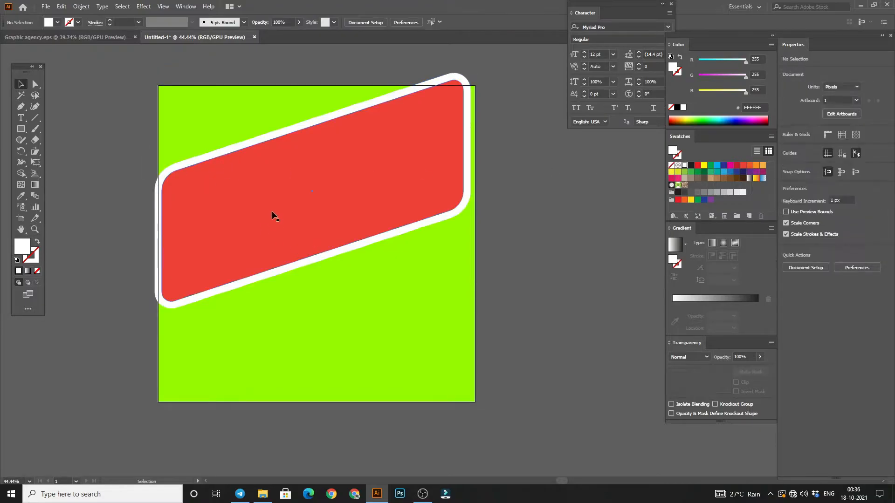
Step: Scale the red shape and its white border together to about 1032 × 778 px, flush with the artboard's left edge
{"action": "left_click_drag", "start_coordinate": [163, 191], "coordinate": [167, 191]}
{"action": "left_click", "coordinate": [73, 183]}
{"action": "left_click", "coordinate": [185, 195]}
{"action": "left_click", "coordinate": [158, 190], "text": "shift"}
{"action": "left_click_drag", "start_coordinate": [156, 192], "coordinate": [159, 192]}
{"action": "left_click_drag", "start_coordinate": [471, 190], "coordinate": [461, 190]}
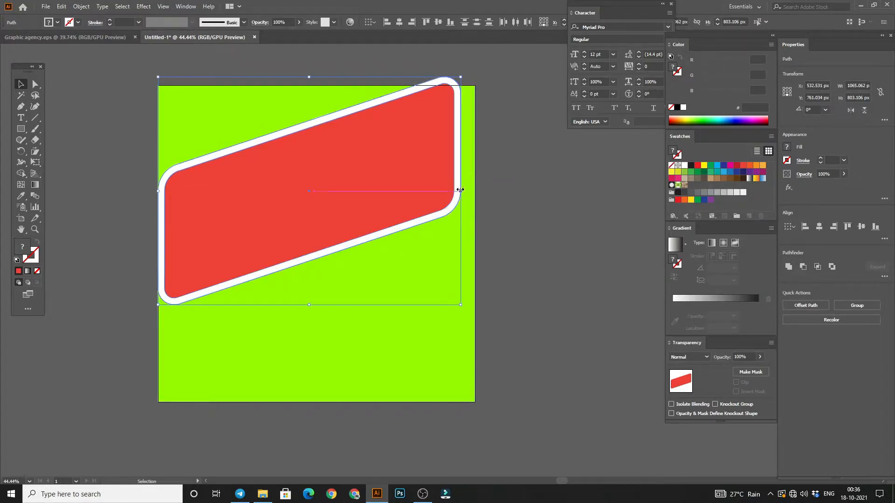
{"action": "left_click", "coordinate": [539, 180]}
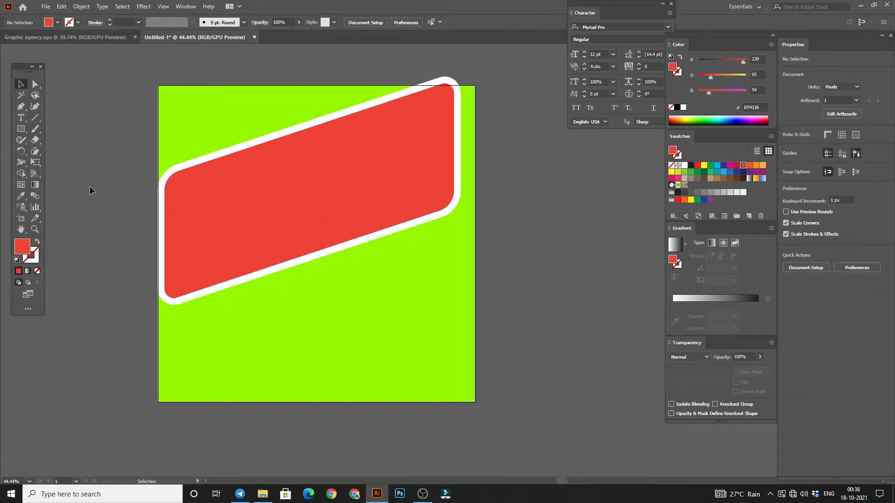
Step: Draw a tall rectangle about 643 × 1093 px over the artboard's lower-left area and fill it with green 009444
{"action": "left_click", "coordinate": [18, 131]}
{"action": "left_click_drag", "start_coordinate": [141, 221], "coordinate": [330, 454]}
{"action": "left_click", "coordinate": [22, 86]}
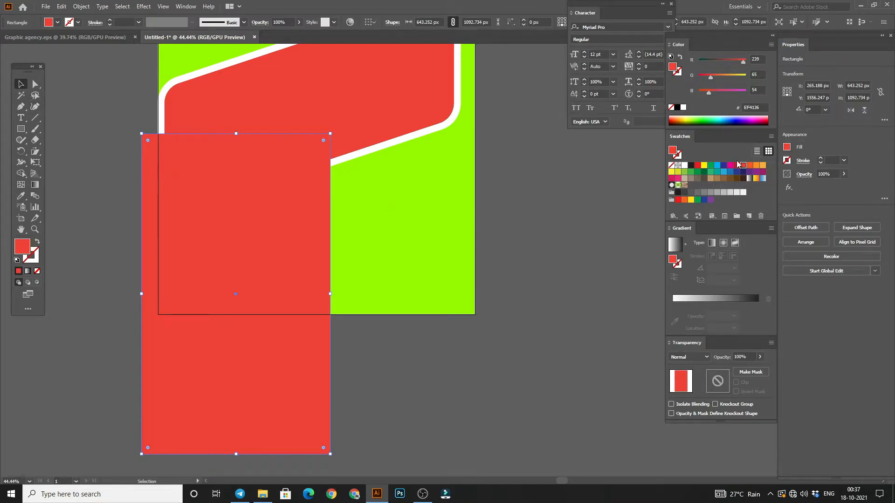
{"action": "left_click", "coordinate": [697, 172]}
Step: Rotate the green rectangle about 41° counterclockwise and shift it up and left over the red shape's lower-left part
{"action": "left_click", "coordinate": [331, 207]}
{"action": "left_click", "coordinate": [283, 190]}
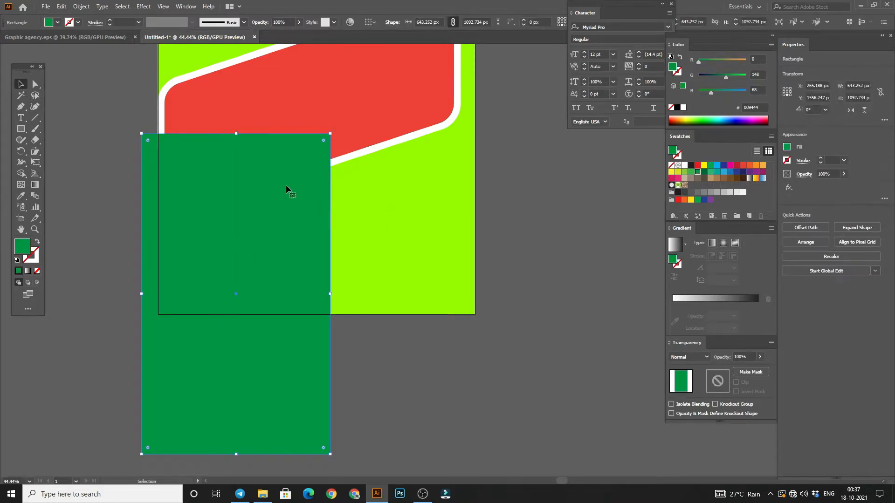
{"action": "left_click_drag", "start_coordinate": [335, 134], "coordinate": [190, 70]}
{"action": "left_click_drag", "start_coordinate": [220, 261], "coordinate": [197, 198]}
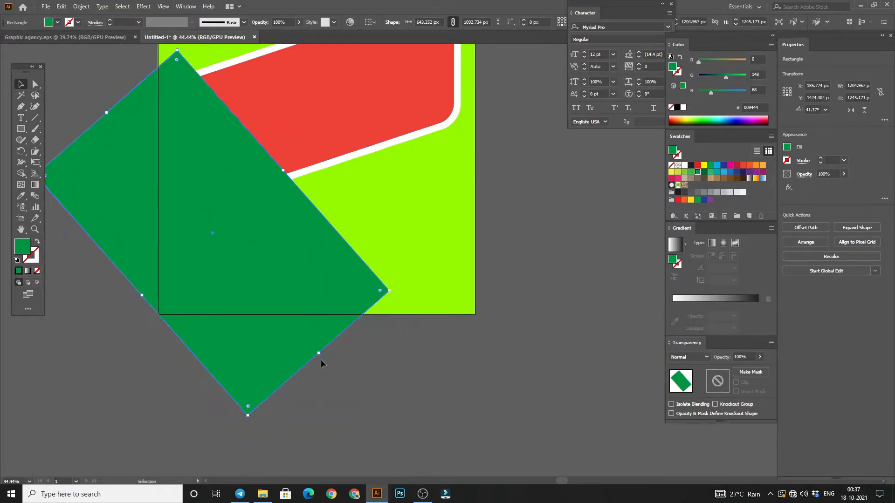
Step: Enlarge the rotated green rectangle to about 688 × 1367 px so it extends past the artboard's lower-left corner and bottom edge
{"action": "left_click_drag", "start_coordinate": [319, 354], "coordinate": [379, 406]}
{"action": "left_click", "coordinate": [91, 80]}
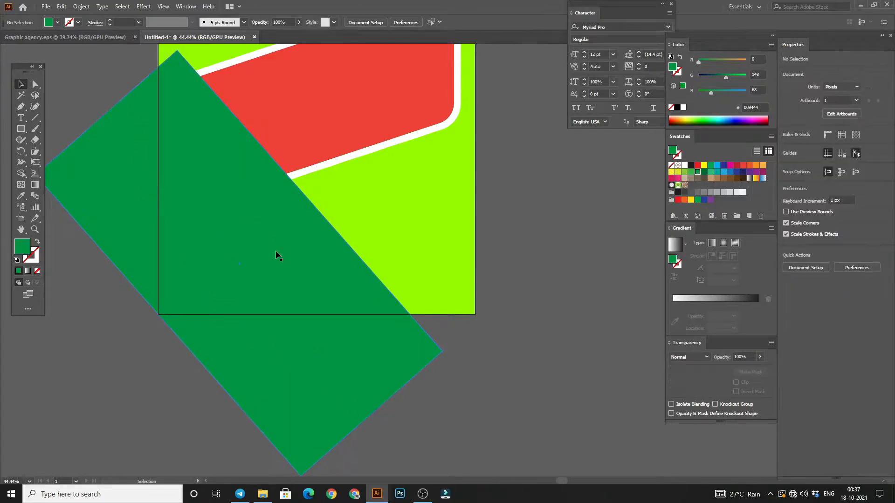
{"action": "scroll", "coordinate": [274, 249], "scroll_direction": "up", "scroll_amount": 3}
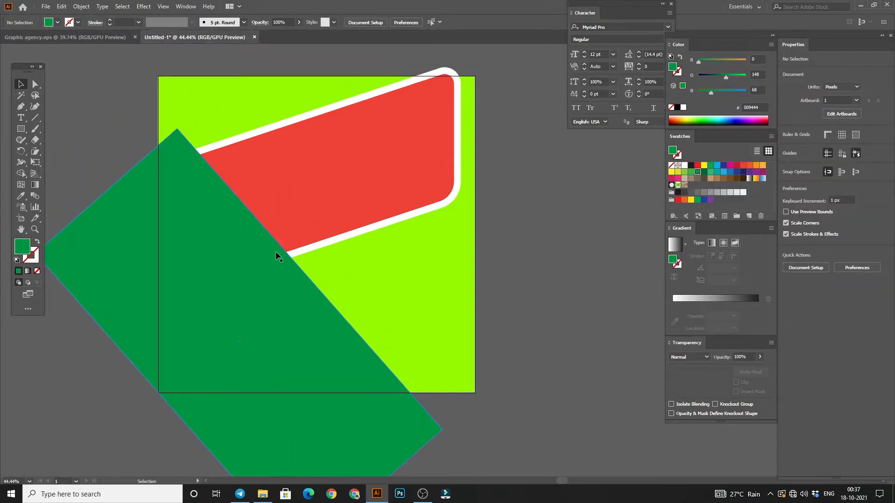
{"action": "left_click", "coordinate": [193, 421]}
{"action": "left_click_drag", "start_coordinate": [167, 403], "coordinate": [159, 412]}
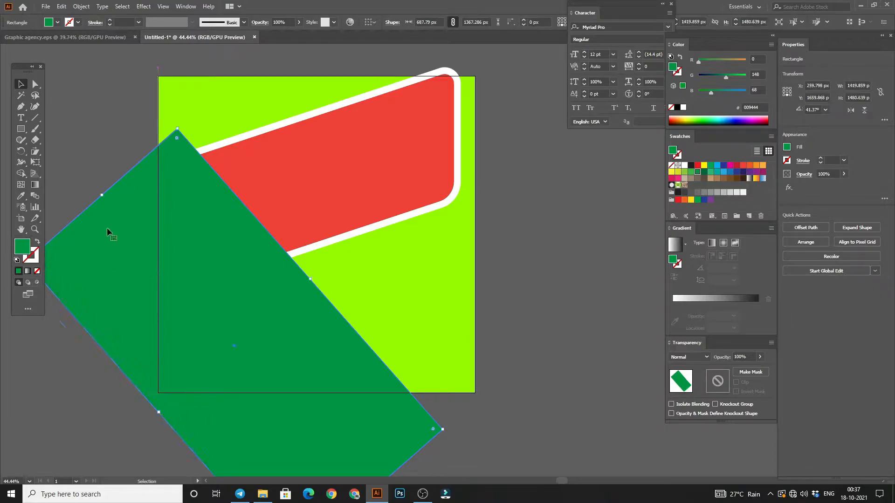
Step: Shift the rotated green rectangle slightly up and right so it covers a little more of the red panel
{"action": "left_click_drag", "start_coordinate": [191, 273], "coordinate": [195, 262]}
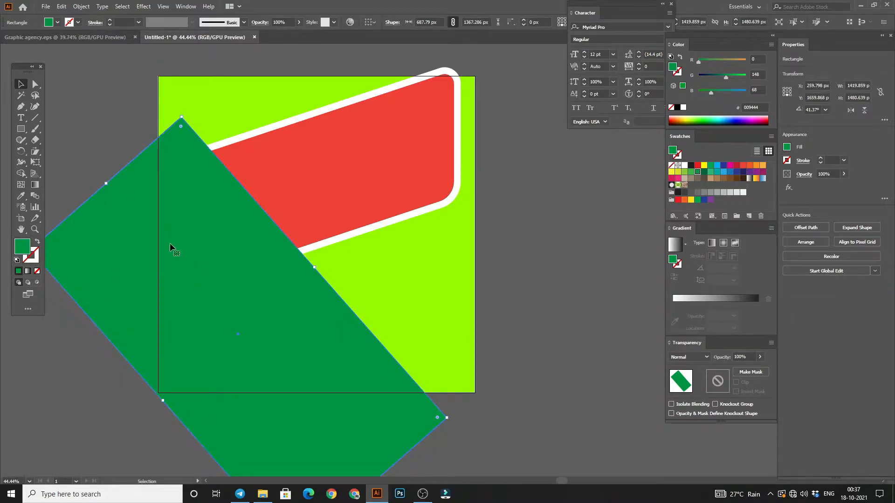
{"action": "left_click", "coordinate": [101, 140]}
{"action": "scroll", "coordinate": [140, 210], "scroll_direction": "down", "scroll_amount": 2}
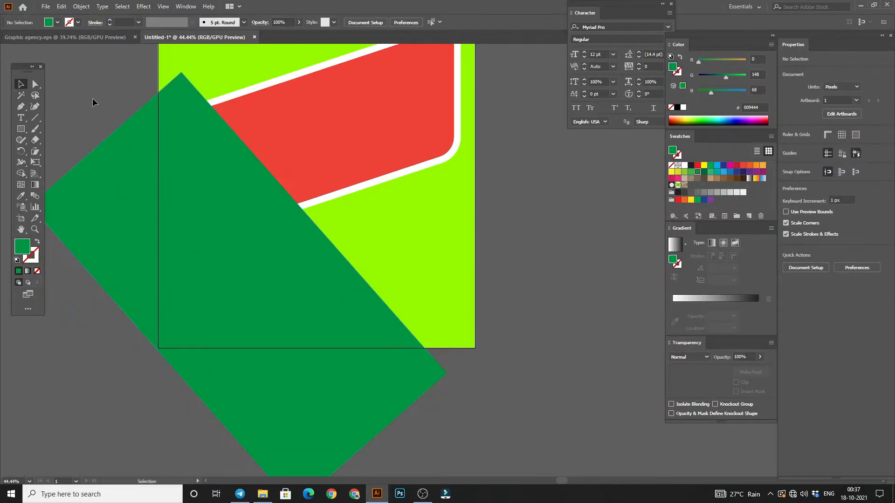
{"action": "scroll", "coordinate": [285, 332], "scroll_direction": "up", "scroll_amount": 4}
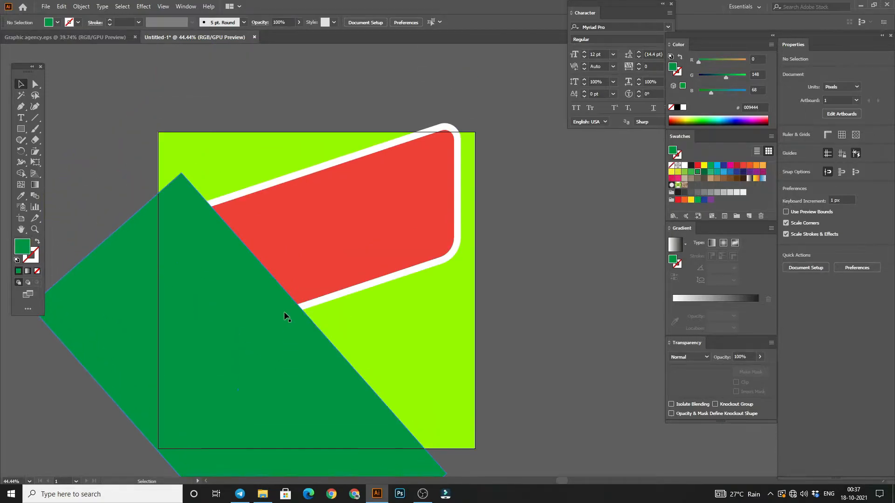
{"action": "scroll", "coordinate": [208, 311], "scroll_direction": "down", "scroll_amount": 2}
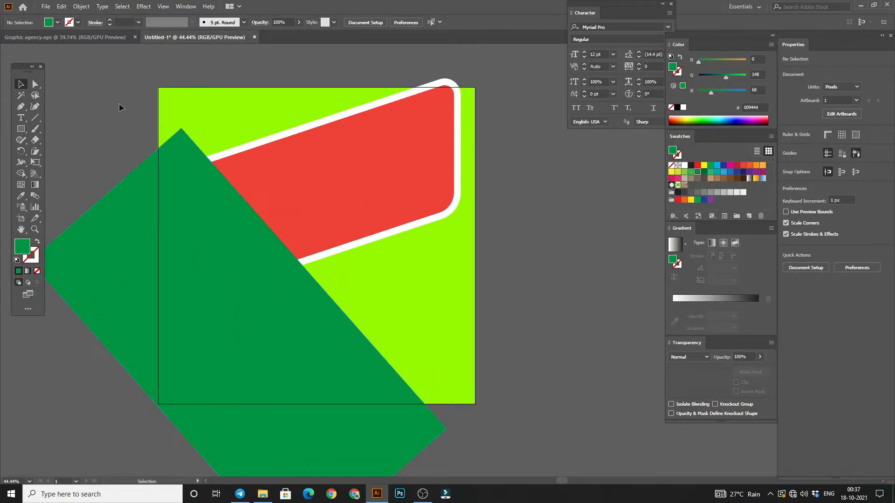
Step: Round the green rectangle's upper corner to about 43 px and its lower-right corner to about 214 px
{"action": "left_click", "coordinate": [261, 285]}
{"action": "left_click", "coordinate": [35, 85]}
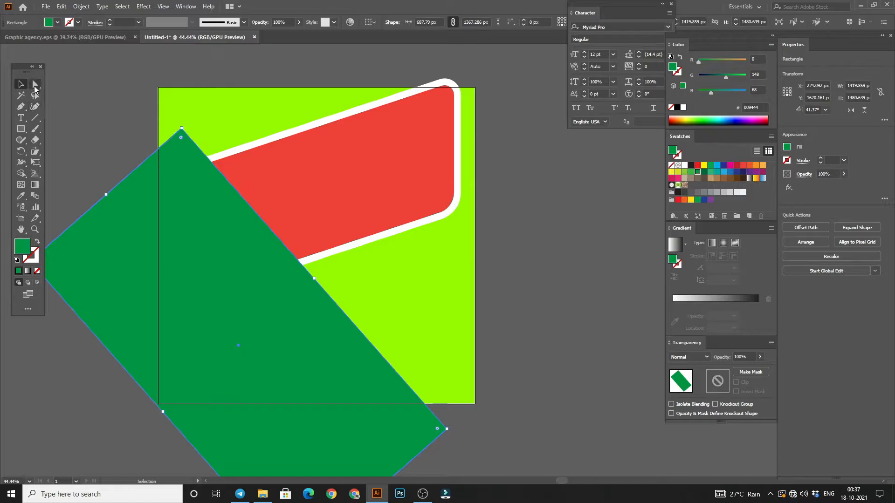
{"action": "left_click", "coordinate": [177, 137]}
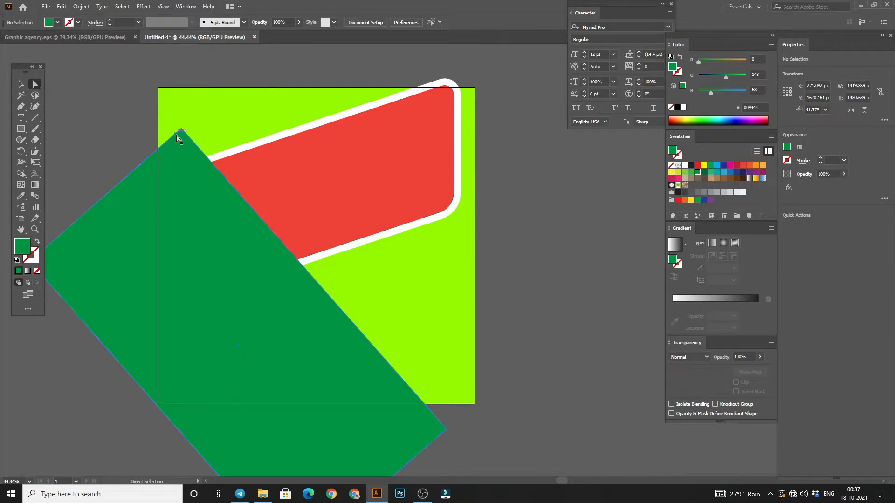
{"action": "left_click", "coordinate": [182, 132]}
{"action": "left_click_drag", "start_coordinate": [181, 139], "coordinate": [180, 146]}
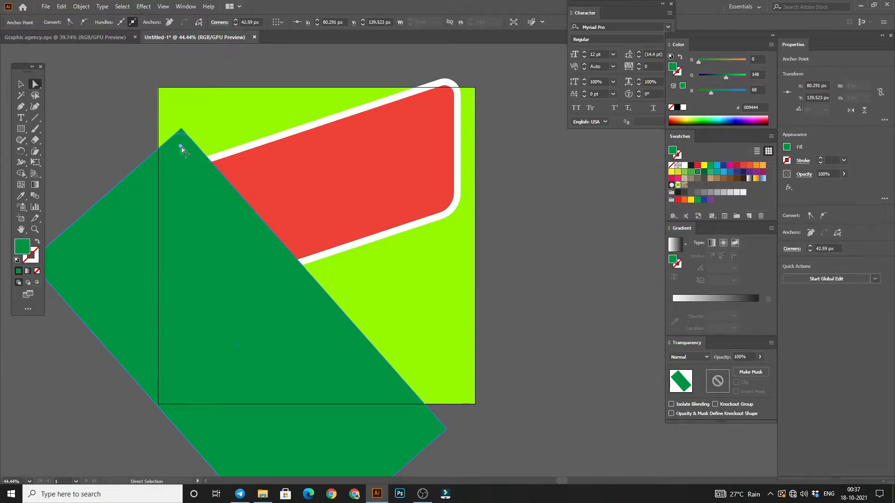
{"action": "left_click", "coordinate": [446, 431]}
{"action": "left_click_drag", "start_coordinate": [438, 431], "coordinate": [359, 421]}
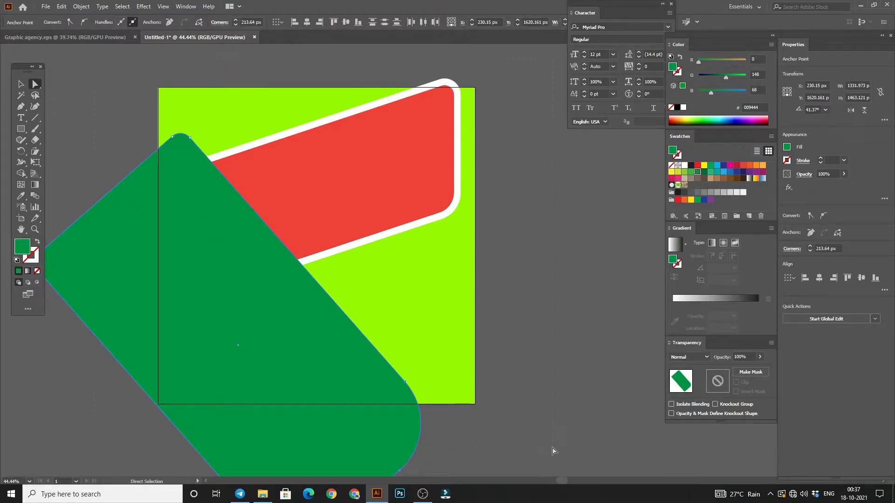
Step: Select all artwork and use Shape Builder to trim the red panel and white border parts above the artboard's top edge
{"action": "key", "text": "ctrl+a"}
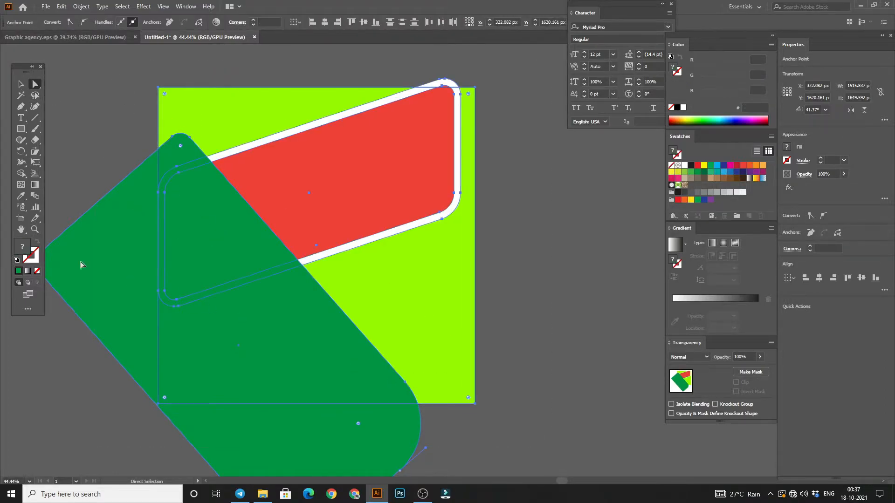
{"action": "left_click", "coordinate": [22, 174]}
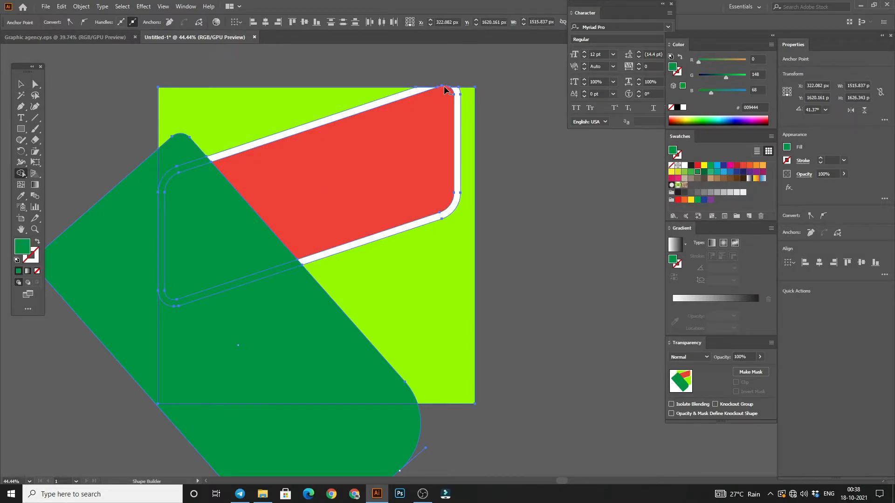
{"action": "scroll", "coordinate": [443, 82], "scroll_direction": "up", "scroll_amount": 5}
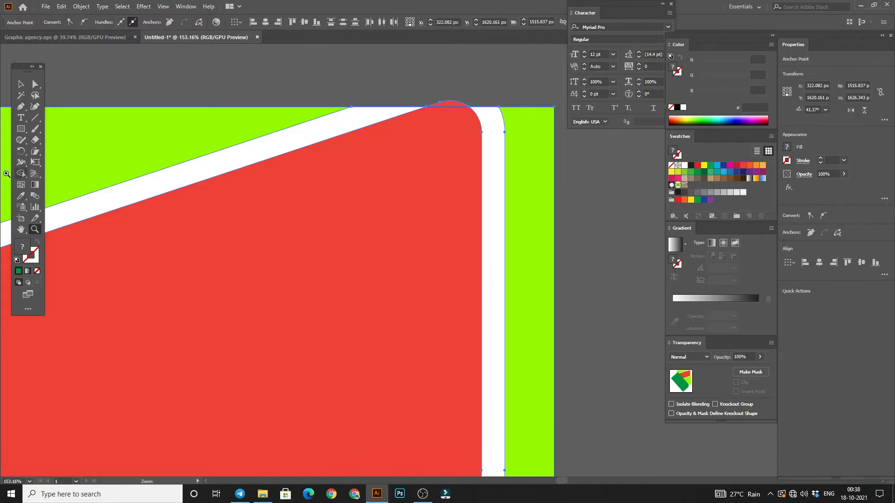
{"action": "left_click", "coordinate": [455, 104], "text": "alt"}
Step: Trim away the green shape's parts outside the artboard with Shape Builder and deselect the artwork
{"action": "scroll", "coordinate": [267, 210], "scroll_direction": "down", "scroll_amount": 6}
{"action": "mouse_move", "coordinate": [133, 254]}
{"action": "left_mouse_down"}
{"action": "mouse_move", "coordinate": [614, 224]}
{"action": "mouse_move", "coordinate": [627, 198]}
{"action": "left_mouse_up"}
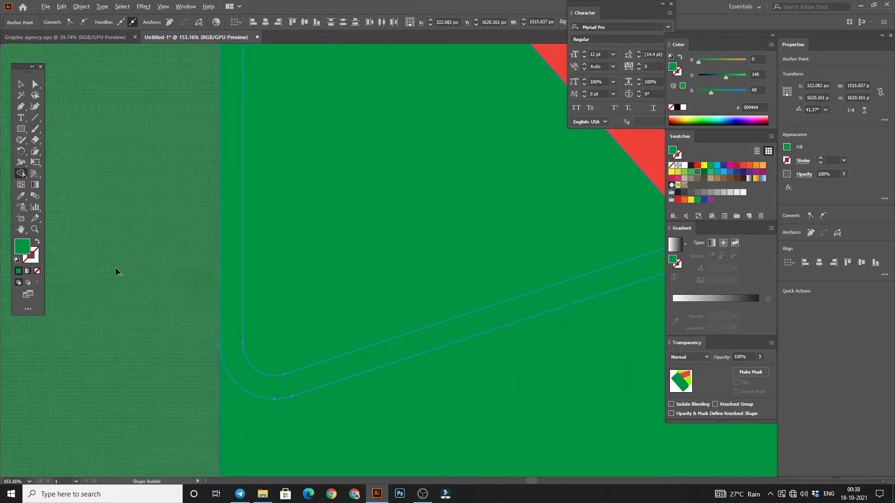
{"action": "left_click_drag", "start_coordinate": [258, 350], "coordinate": [206, 354]}
{"action": "left_click_drag", "start_coordinate": [274, 367], "coordinate": [201, 371]}
{"action": "left_click_drag", "start_coordinate": [197, 372], "coordinate": [167, 264]}
{"action": "left_click_drag", "start_coordinate": [311, 248], "coordinate": [294, 282]}
{"action": "left_click", "coordinate": [20, 84]}
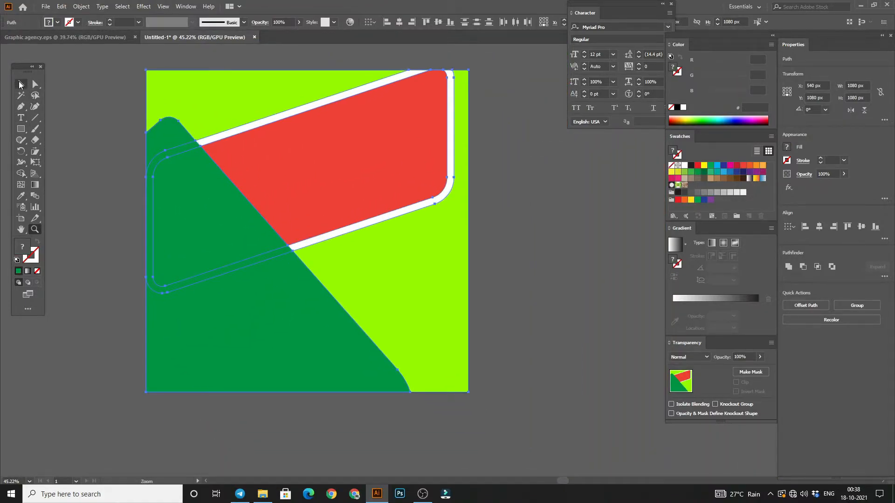
{"action": "left_click", "coordinate": [138, 213]}
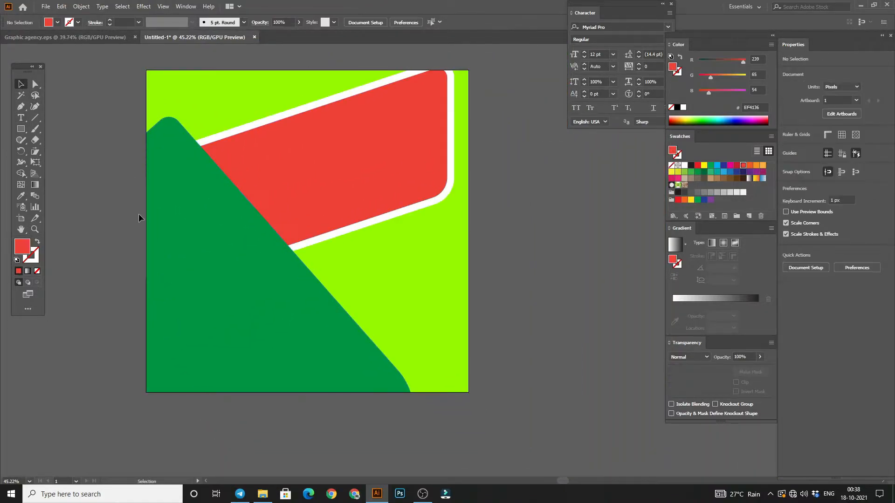
{"action": "left_click", "coordinate": [262, 494]}
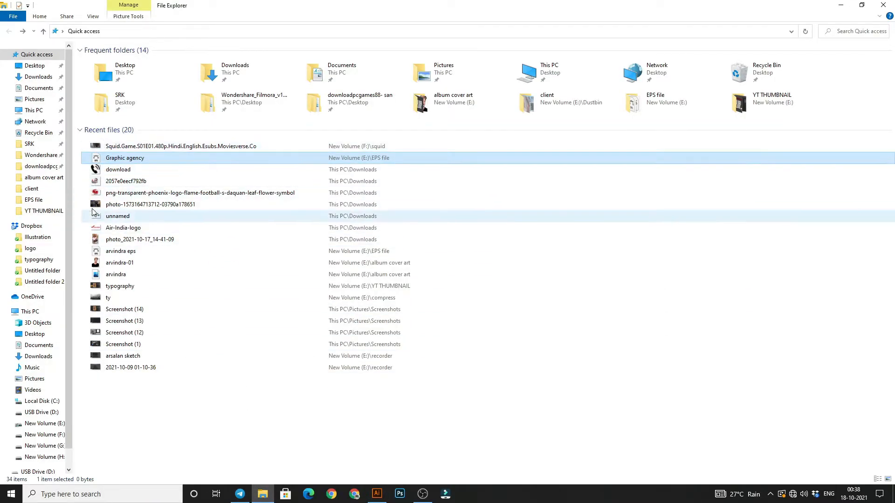
{"action": "left_click_drag", "start_coordinate": [99, 206], "coordinate": [211, 207]}
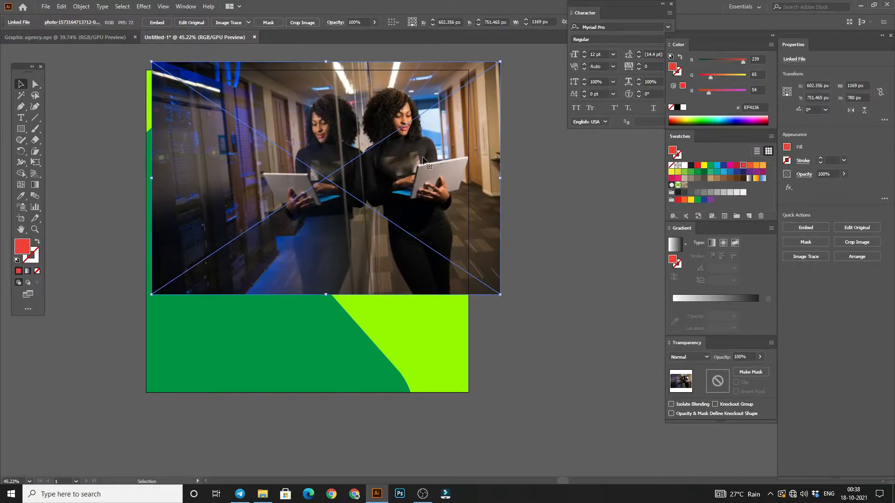
{"action": "left_click_drag", "start_coordinate": [501, 176], "coordinate": [477, 177]}
{"action": "left_click", "coordinate": [157, 22]}
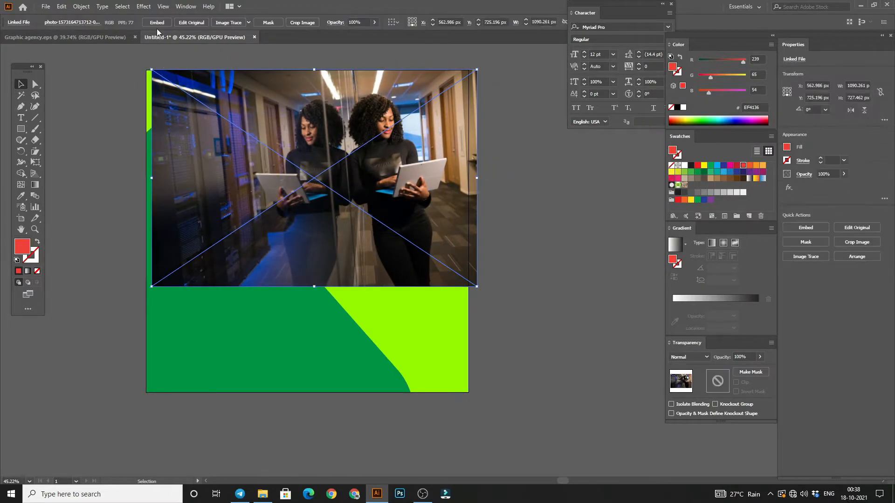
{"action": "left_click", "coordinate": [86, 125]}
Step: Bring the red panel to the front and position the photo behind it, covering the panel's full area
{"action": "left_click_drag", "start_coordinate": [230, 131], "coordinate": [482, 329]}
{"action": "left_click", "coordinate": [317, 215]}
{"action": "right_click", "coordinate": [287, 174]}
{"action": "mouse_move", "coordinate": [322, 329]}
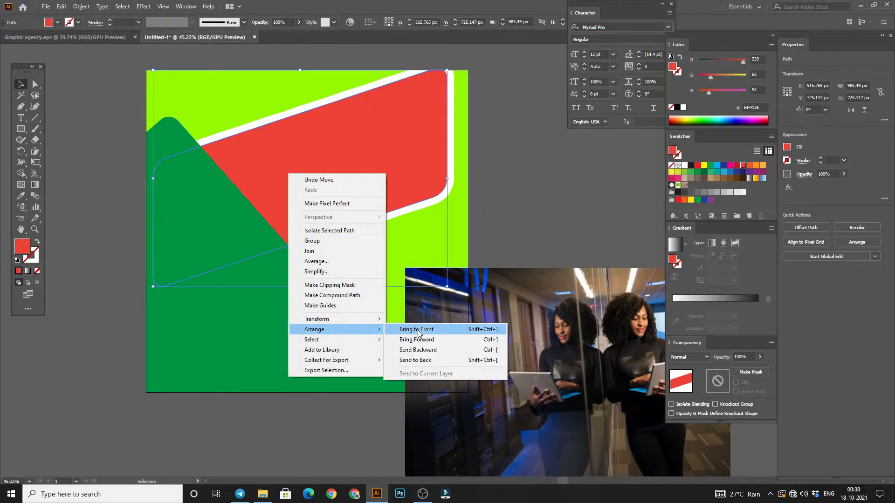
{"action": "left_click", "coordinate": [415, 329]}
{"action": "left_click", "coordinate": [524, 183]}
{"action": "left_click_drag", "start_coordinate": [499, 312], "coordinate": [257, 148]}
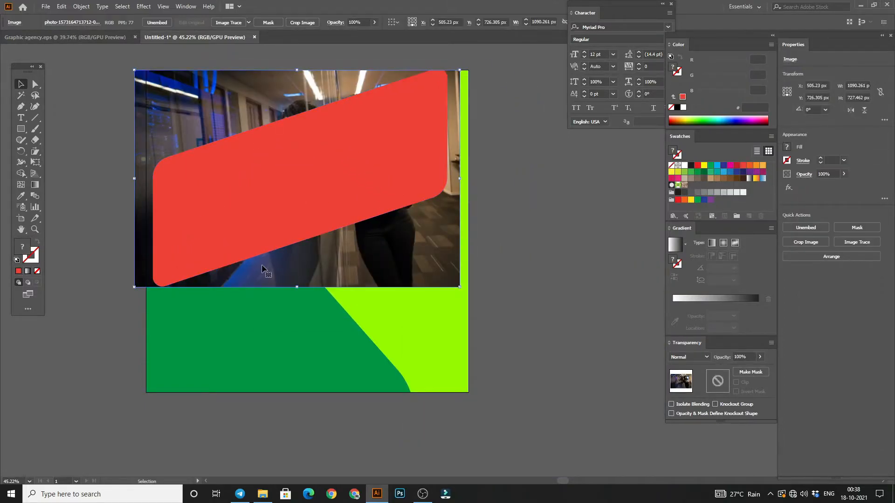
Step: Set the red panel's opacity to 76% and use the panel as a clipping mask for the photo
{"action": "left_click", "coordinate": [406, 188]}
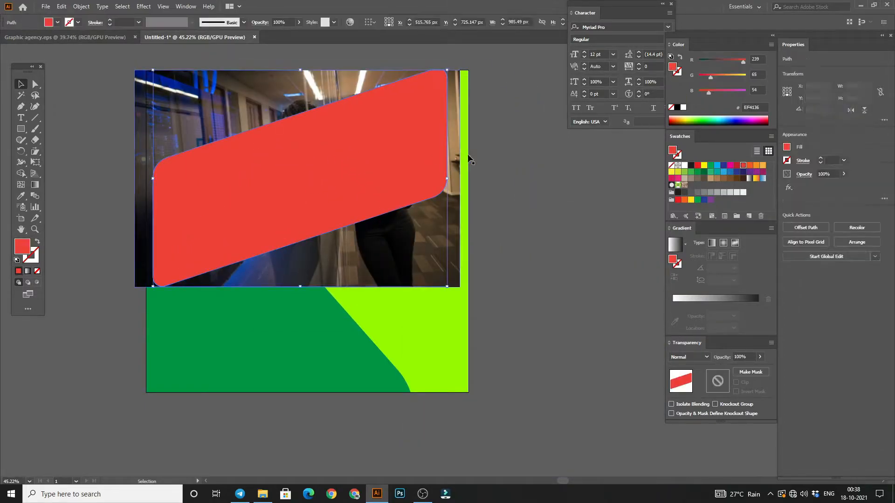
{"action": "left_click", "coordinate": [844, 174]}
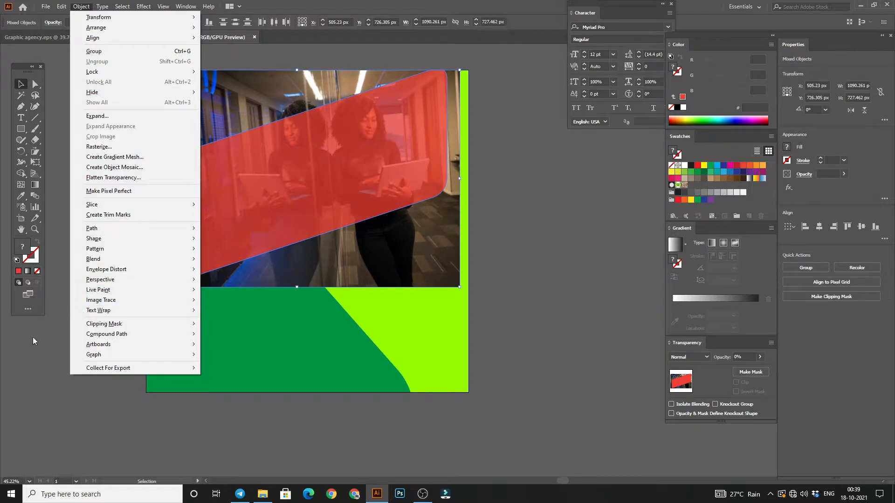
{"action": "left_click", "coordinate": [33, 338]}
{"action": "left_click", "coordinate": [33, 338]}
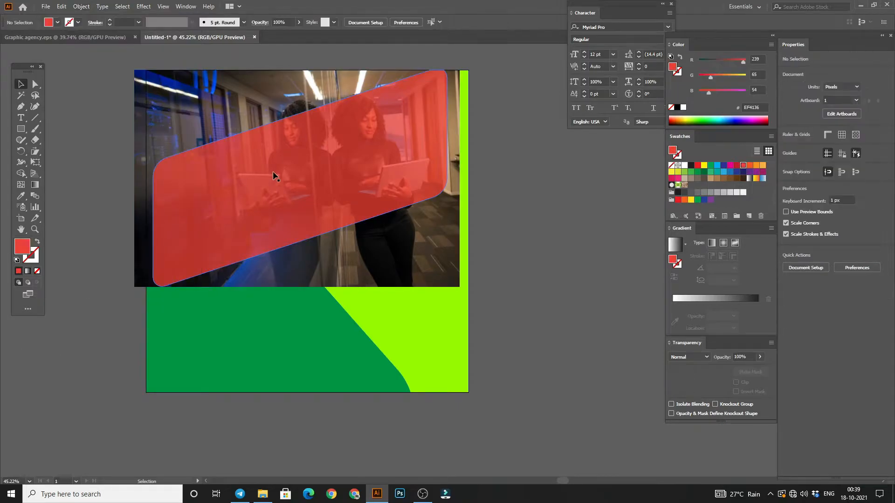
{"action": "left_click", "coordinate": [279, 170]}
{"action": "left_click", "coordinate": [206, 121], "text": "shift"}
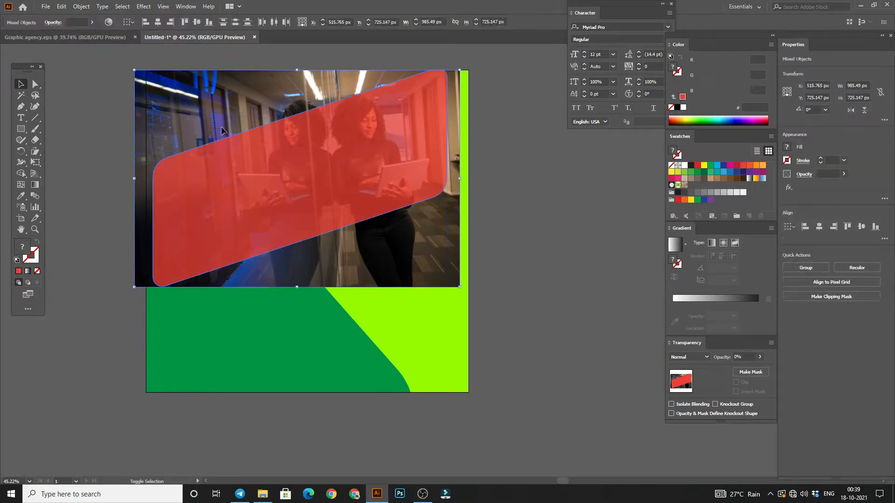
{"action": "left_click", "coordinate": [824, 297]}
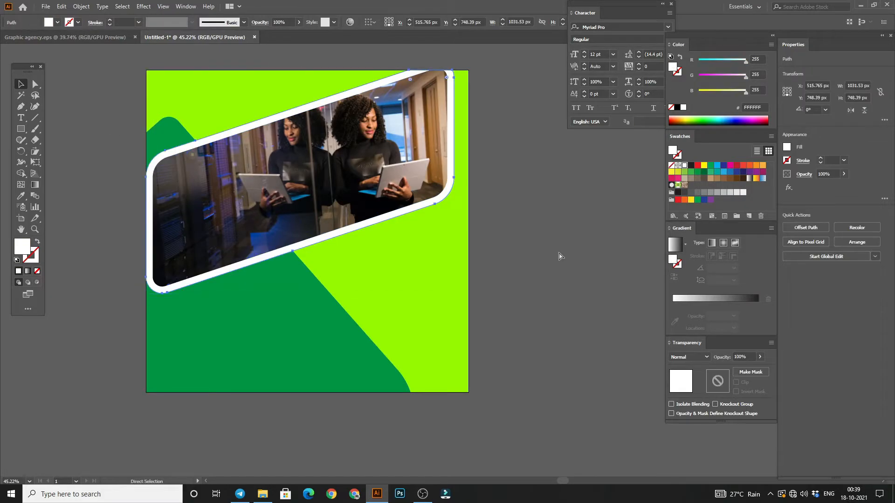
Step: Bring the white border shape forward above the green shape, keeping it behind the clipped photo
{"action": "left_click", "coordinate": [569, 212]}
{"action": "left_click", "coordinate": [257, 123]}
{"action": "right_click", "coordinate": [256, 121]}
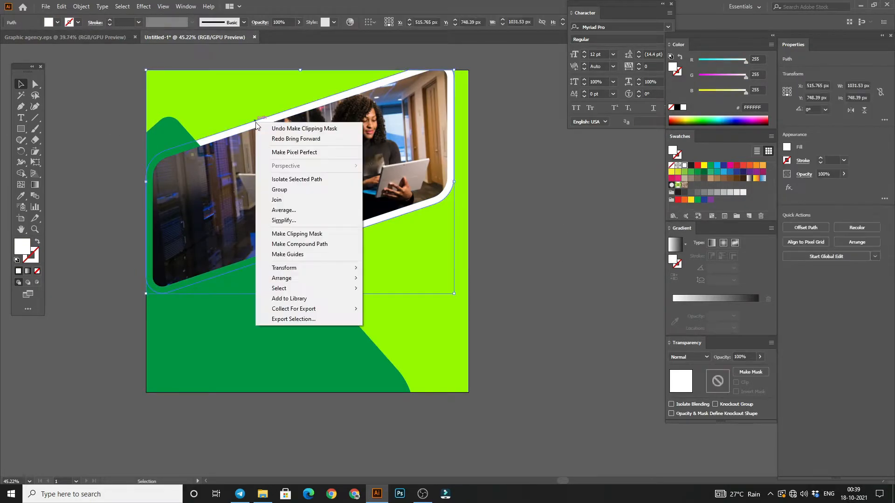
{"action": "mouse_move", "coordinate": [290, 282]}
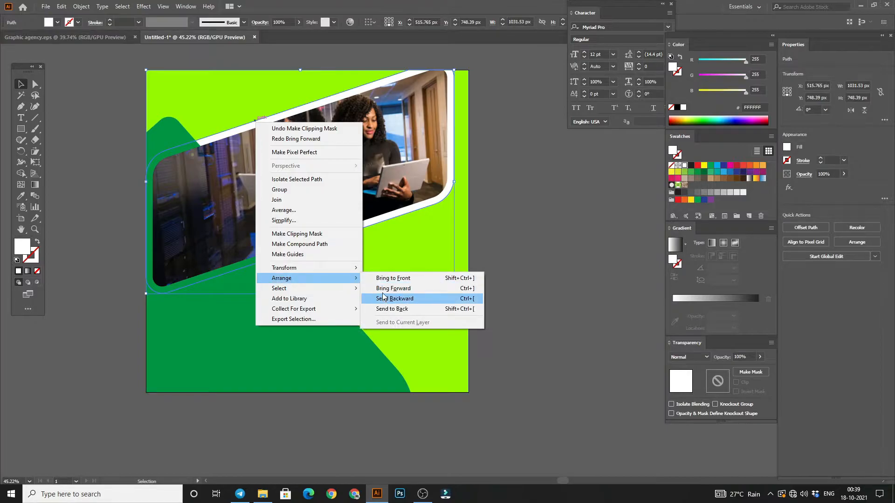
{"action": "left_click", "coordinate": [386, 288]}
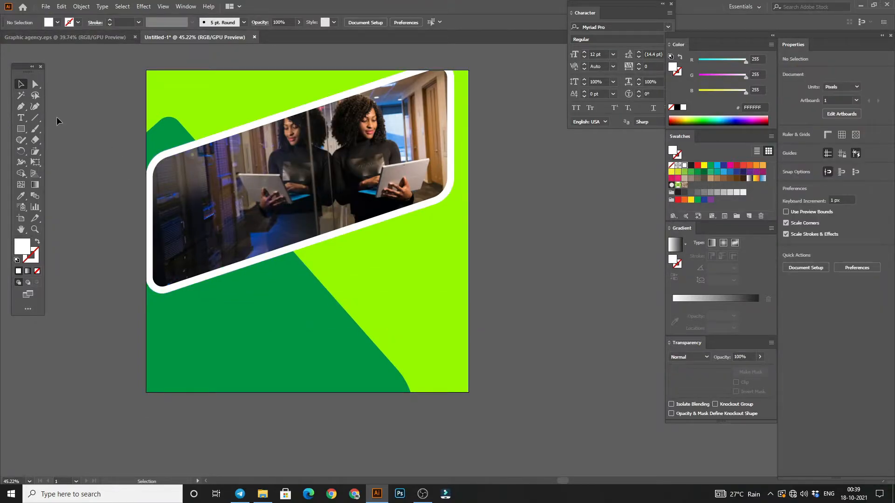
Step: Split the green shape with Shape Builder into separate white-filled pieces above and below the photo panel
{"action": "key", "text": "z"}
{"action": "left_click_drag", "start_coordinate": [322, 306], "coordinate": [298, 250]}
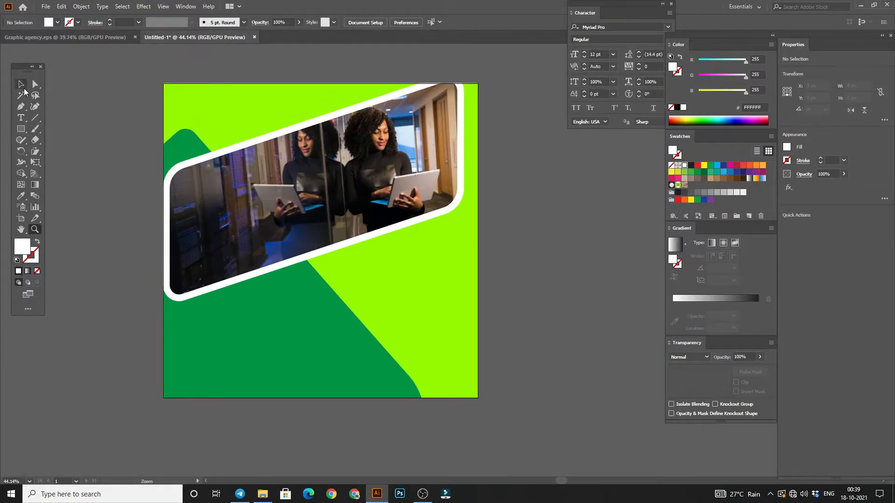
{"action": "left_click", "coordinate": [22, 85]}
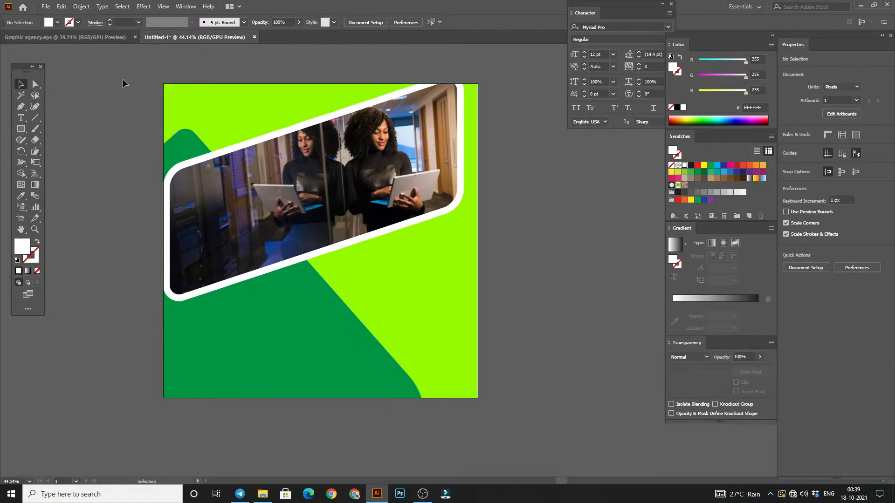
{"action": "key", "text": "ctrl+a"}
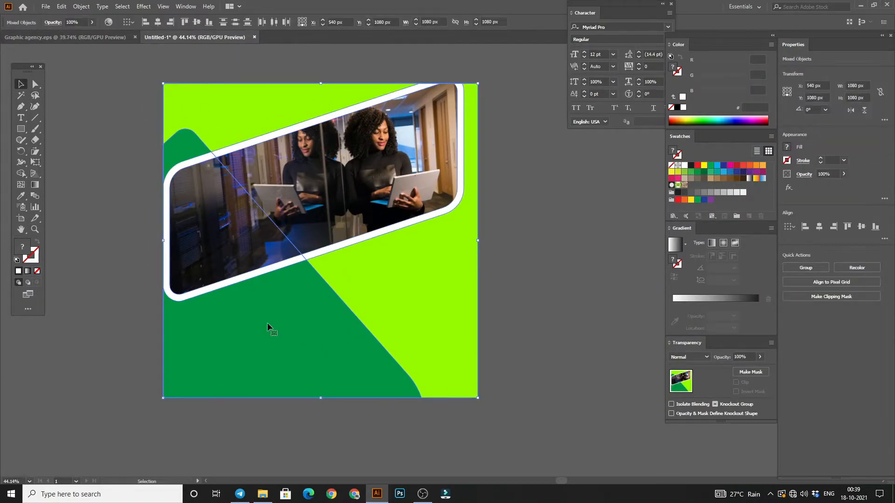
{"action": "left_click", "coordinate": [19, 175]}
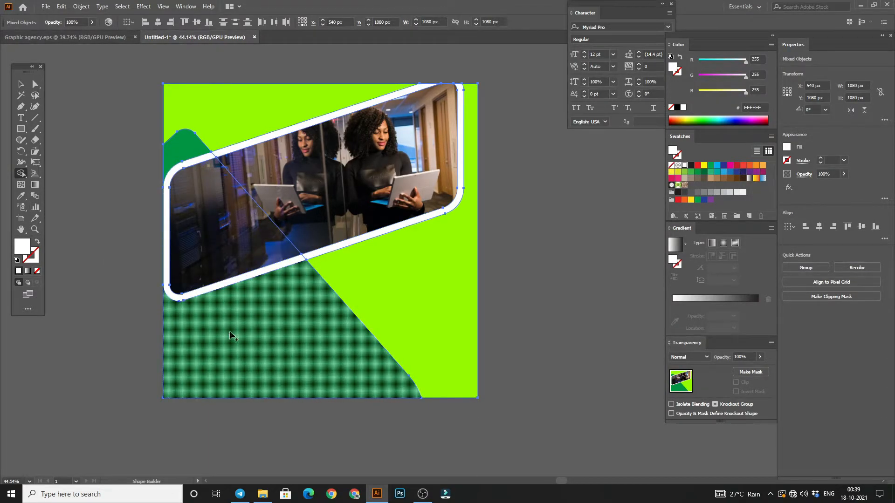
{"action": "left_click", "coordinate": [229, 332]}
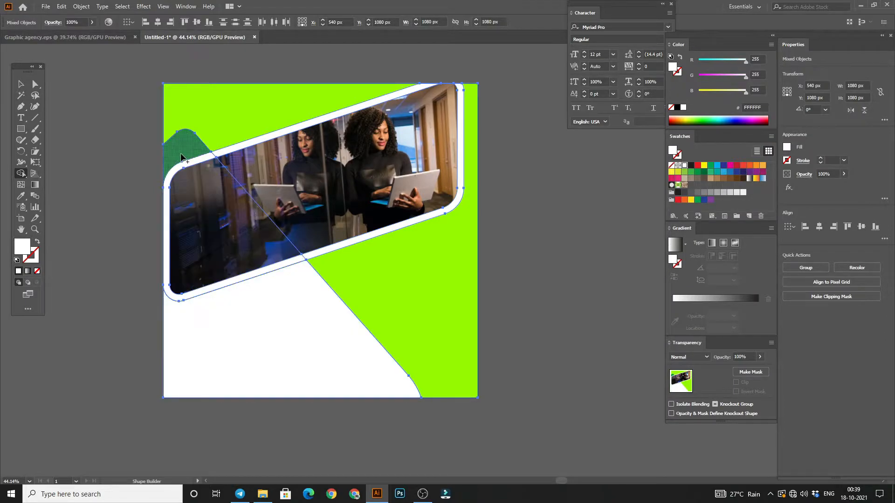
{"action": "left_click", "coordinate": [182, 154]}
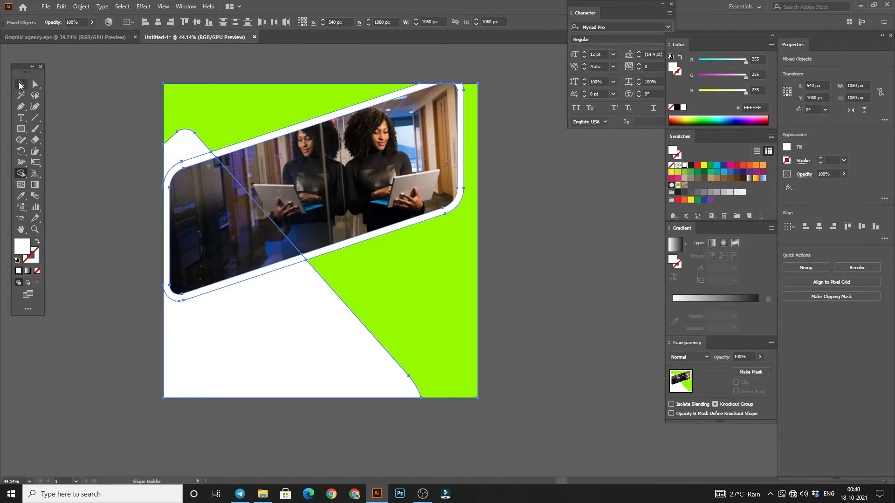
Step: Fill the shape piece above the photo panel with green and the large piece below it with blue
{"action": "left_click", "coordinate": [20, 85]}
{"action": "left_click", "coordinate": [168, 160]}
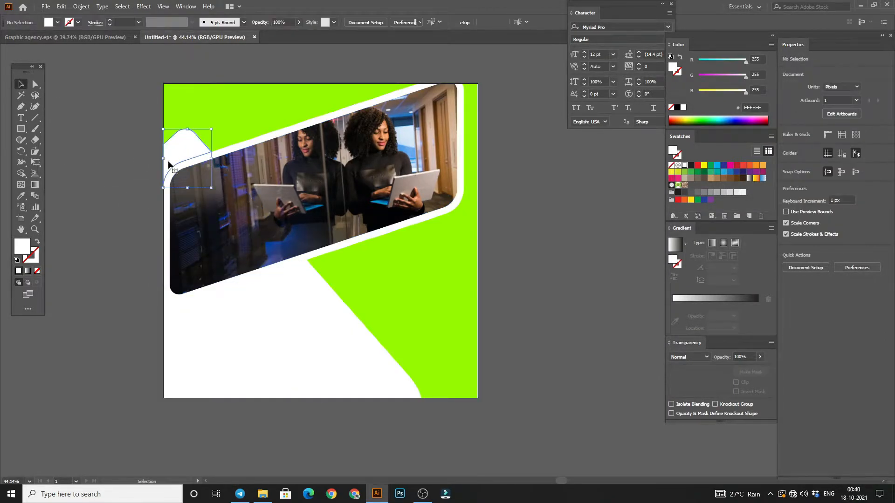
{"action": "left_click", "coordinate": [711, 166]}
{"action": "left_click", "coordinate": [374, 303]}
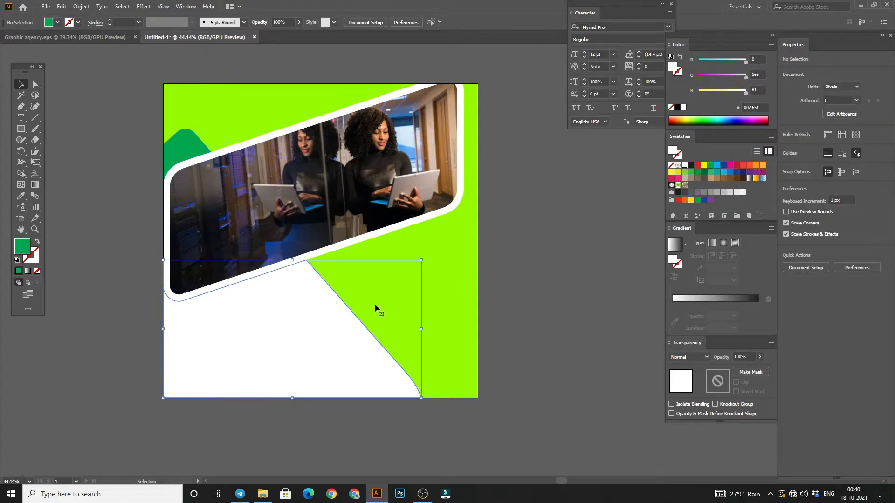
{"action": "left_click", "coordinate": [730, 171]}
{"action": "left_click", "coordinate": [498, 240]}
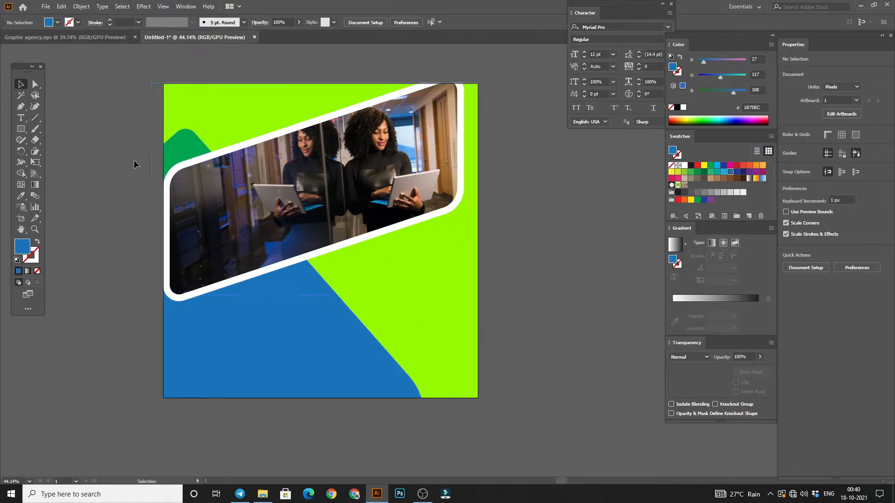
Step: Bring the white middle piece that overlaps the photo panel to the front
{"action": "right_click", "coordinate": [204, 159]}
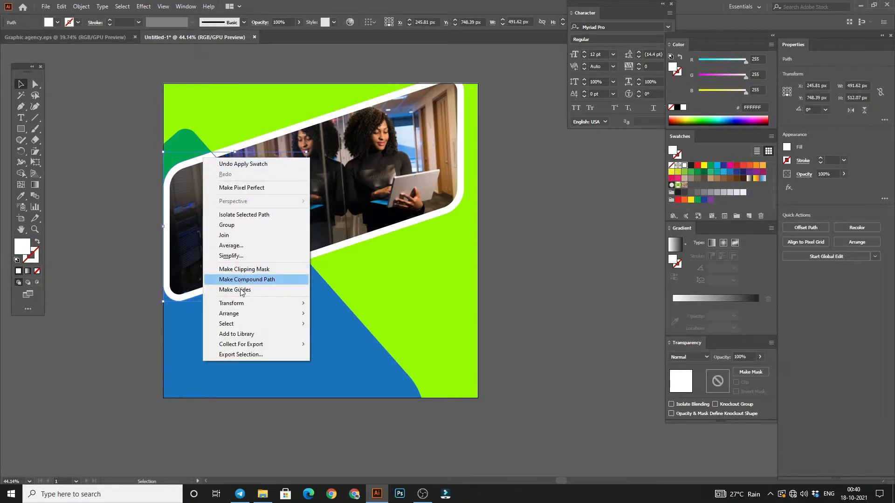
{"action": "mouse_move", "coordinate": [231, 313]}
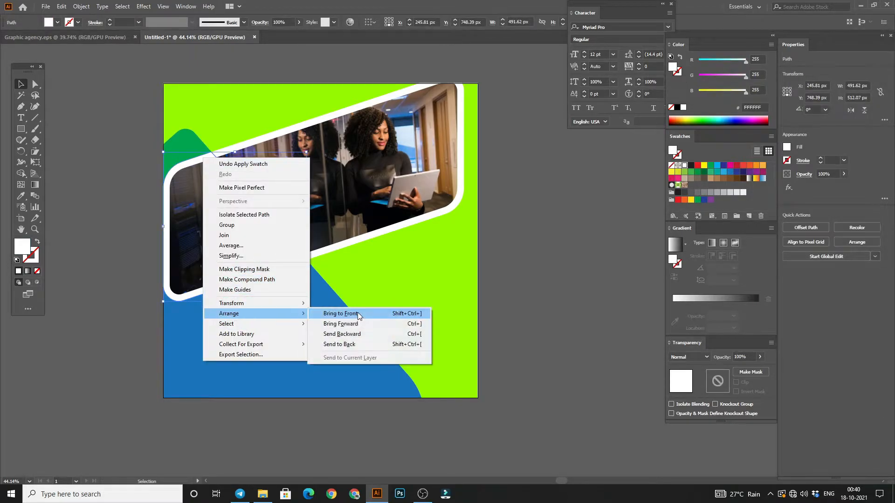
{"action": "left_click", "coordinate": [327, 311]}
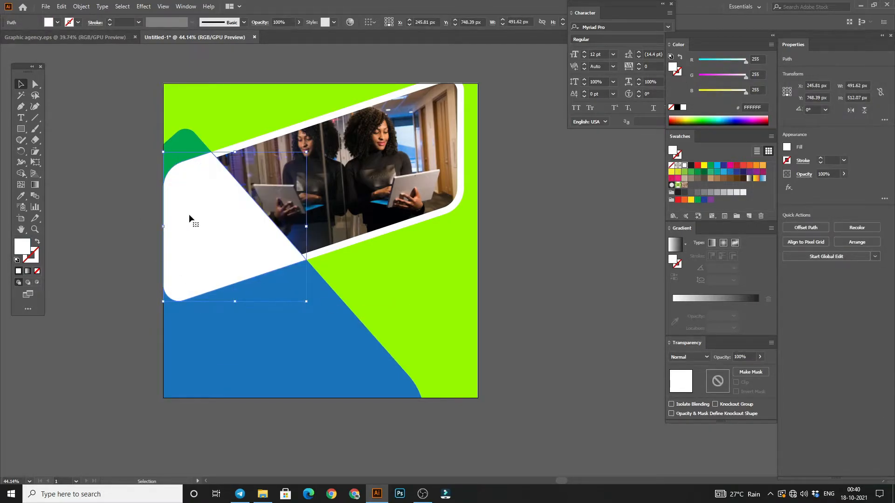
Step: Fill the middle piece with a linear gradient from red EF4136 to orange F15A29
{"action": "left_click", "coordinate": [705, 301]}
{"action": "left_click", "coordinate": [672, 315]}
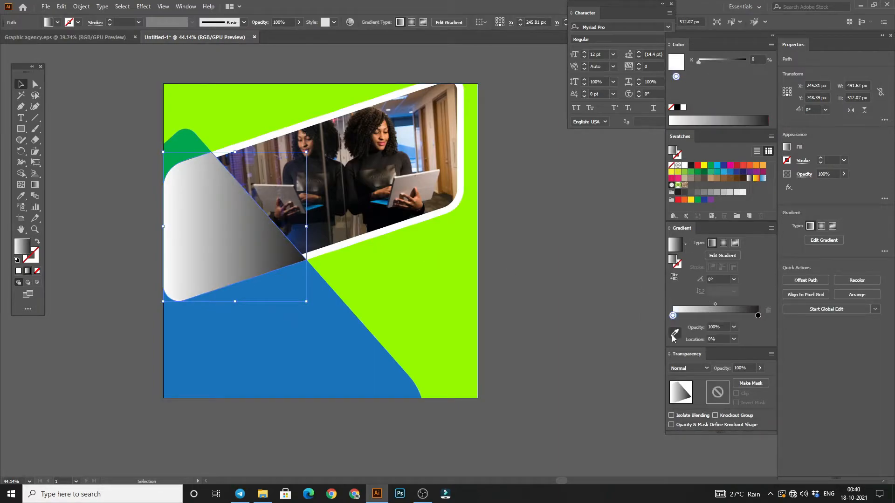
{"action": "left_click", "coordinate": [673, 333]}
{"action": "left_click", "coordinate": [743, 166]}
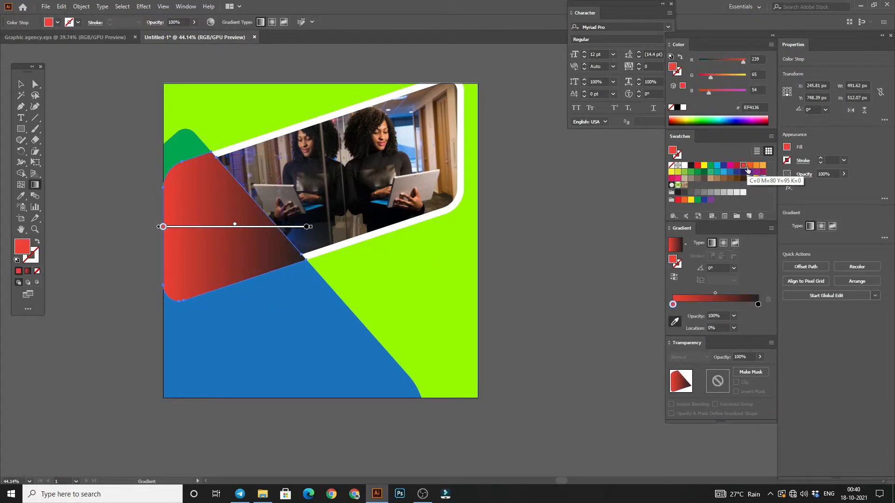
{"action": "left_click", "coordinate": [758, 305]}
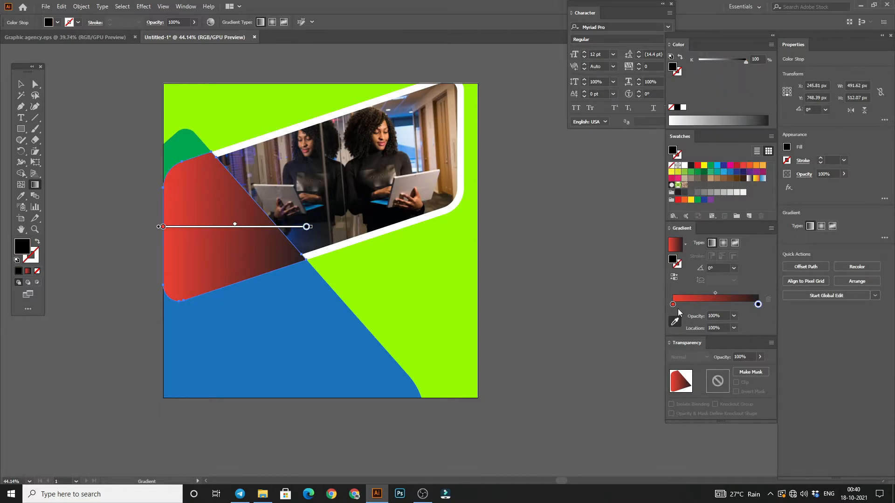
{"action": "left_click", "coordinate": [748, 167]}
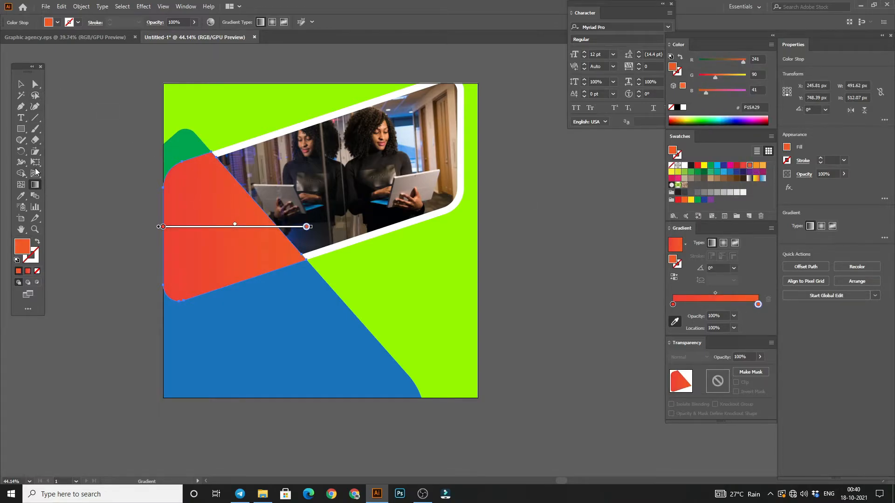
{"action": "left_click", "coordinate": [20, 84]}
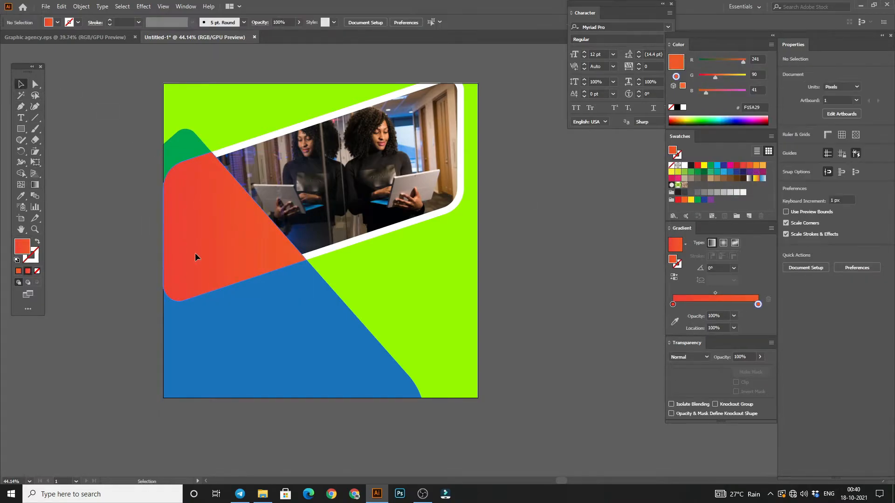
Step: Redirect the middle piece's gradient diagonally downward across the shape, at an angle of about -61°
{"action": "left_click", "coordinate": [35, 185]}
{"action": "mouse_move", "coordinate": [244, 293]}
{"action": "left_mouse_down"}
{"action": "mouse_move", "coordinate": [174, 147]}
{"action": "mouse_move", "coordinate": [266, 334]}
{"action": "left_mouse_up"}
{"action": "left_click_drag", "start_coordinate": [172, 161], "coordinate": [246, 295]}
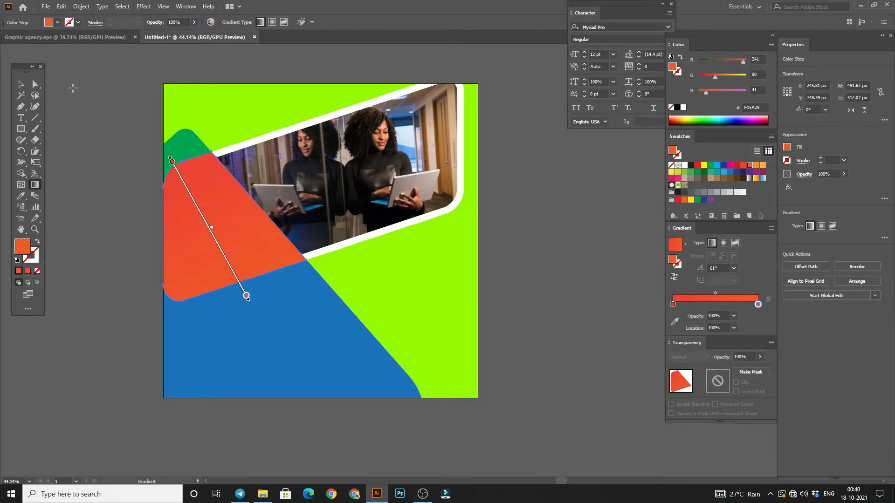
{"action": "key", "text": "v"}
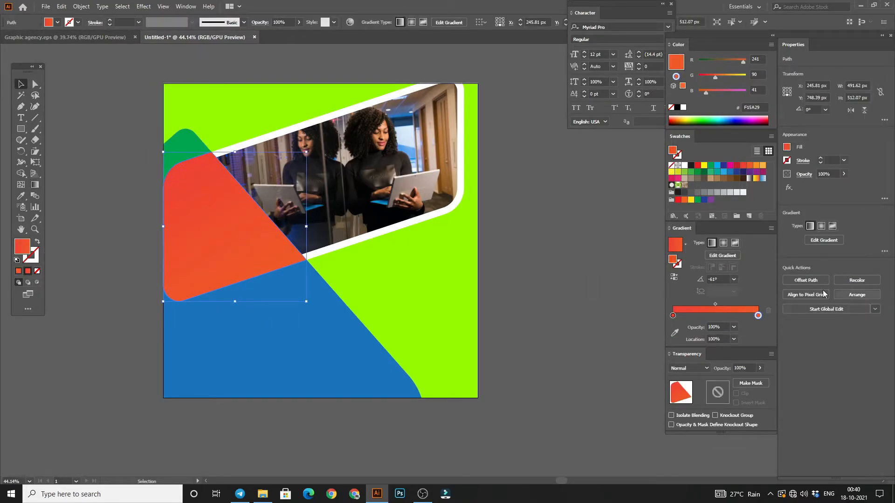
Step: Set the red-orange piece's opacity to 62% and its blending mode to Overlay
{"action": "left_click", "coordinate": [843, 174]}
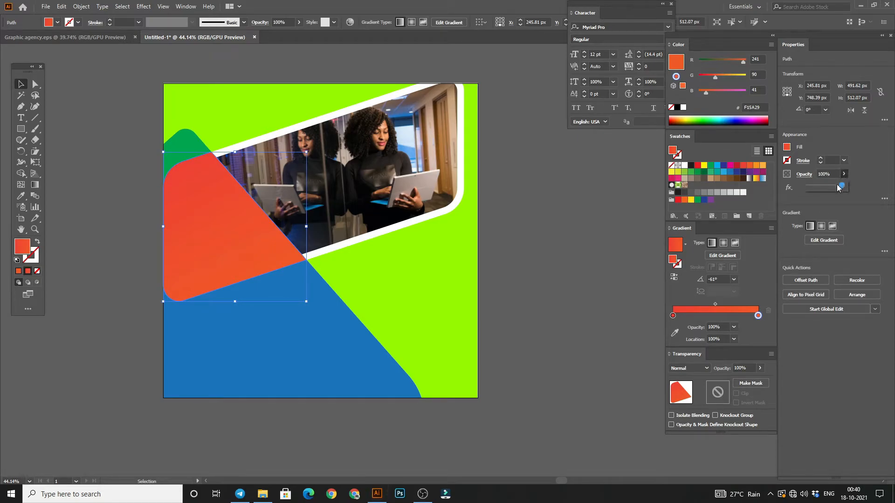
{"action": "left_click_drag", "start_coordinate": [844, 186], "coordinate": [829, 186]}
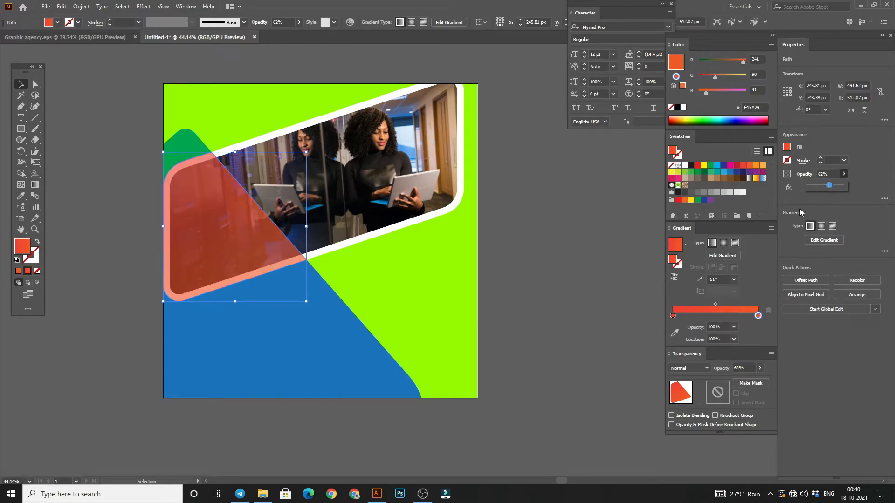
{"action": "left_click", "coordinate": [824, 240]}
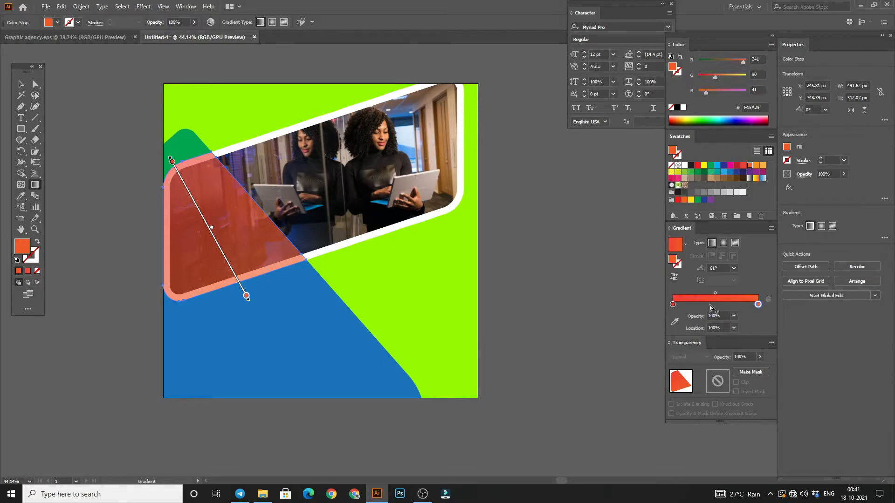
{"action": "key", "text": "v"}
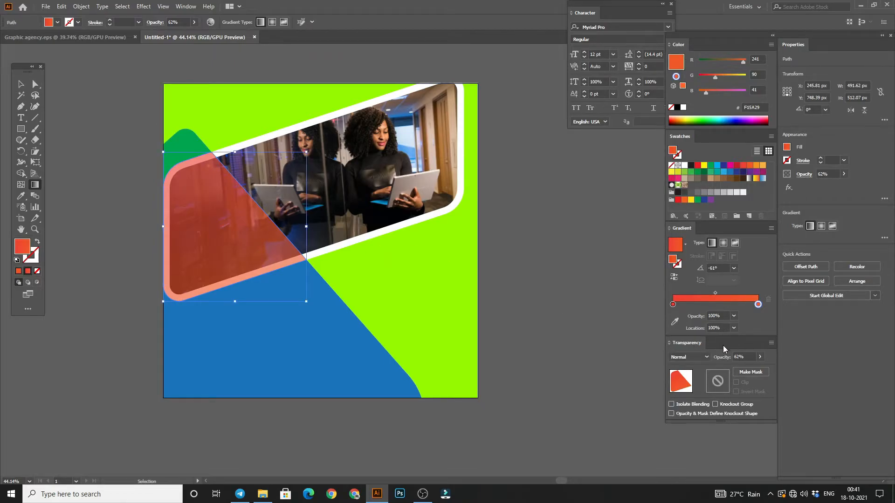
{"action": "left_click", "coordinate": [685, 358]}
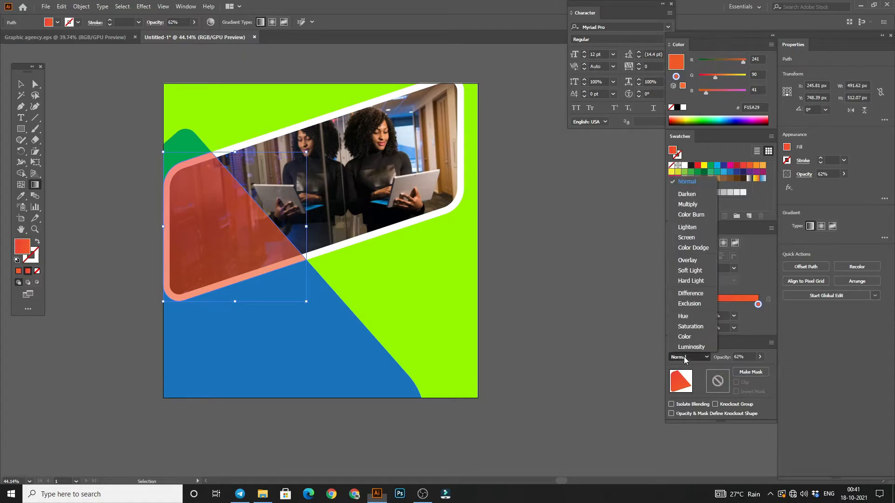
{"action": "left_click", "coordinate": [685, 263]}
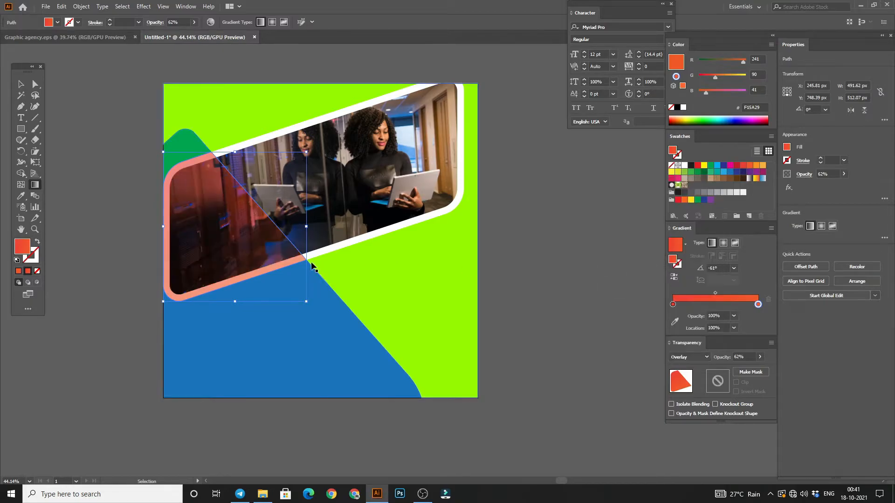
{"action": "left_click", "coordinate": [190, 188]}
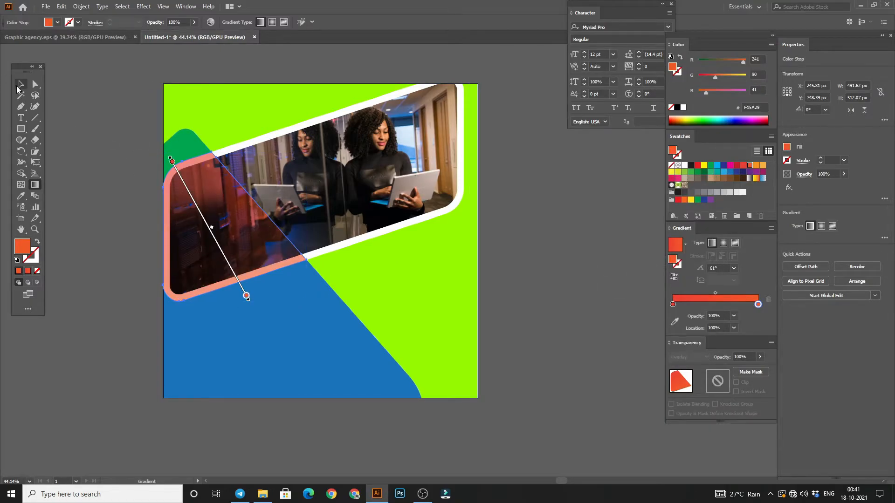
{"action": "left_click", "coordinate": [21, 84]}
{"action": "left_click", "coordinate": [128, 142]}
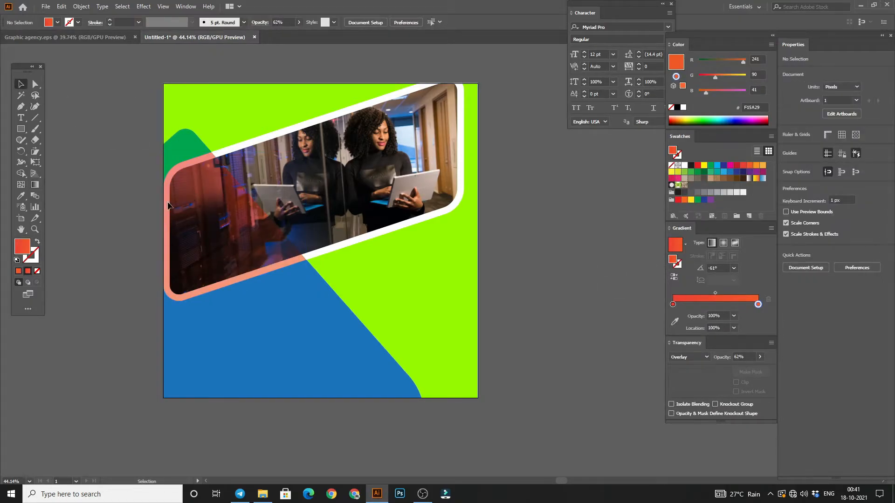
{"action": "key", "text": "z"}
{"action": "left_click_drag", "start_coordinate": [271, 188], "coordinate": [172, 190]}
{"action": "left_click_drag", "start_coordinate": [263, 228], "coordinate": [340, 248]}
{"action": "left_click_drag", "start_coordinate": [308, 175], "coordinate": [334, 266]}
{"action": "left_click_drag", "start_coordinate": [334, 266], "coordinate": [335, 239]}
{"action": "left_click_drag", "start_coordinate": [335, 239], "coordinate": [300, 241]}
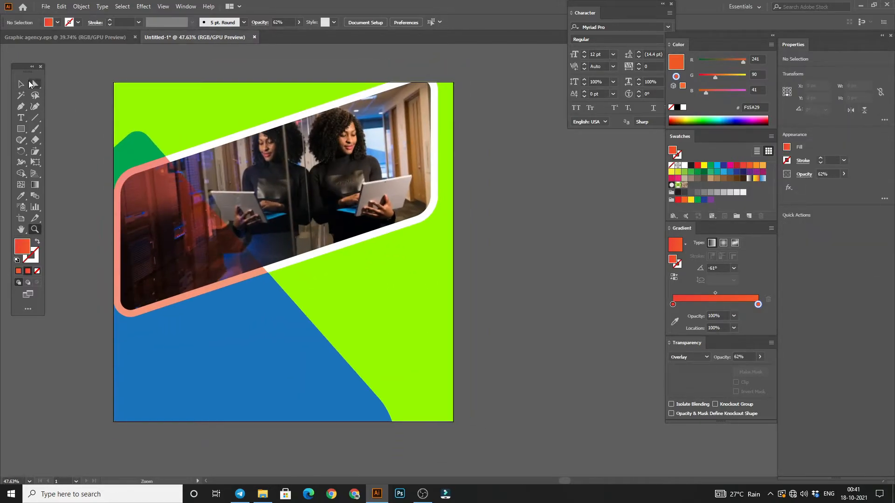
{"action": "left_click", "coordinate": [20, 84]}
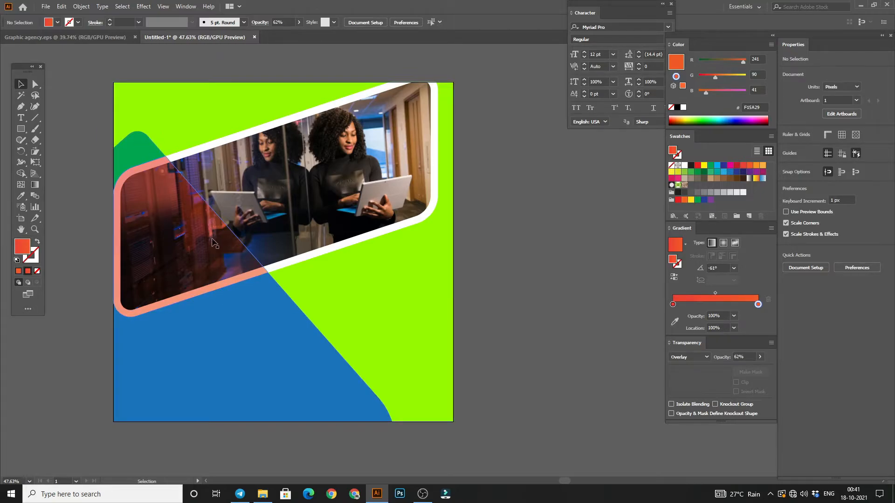
Step: Switch to File Explorer and place the lion image 2057e0eecf792fb from Recent files beside the artboard in Illustrator
{"action": "key", "text": "alt+Tab"}
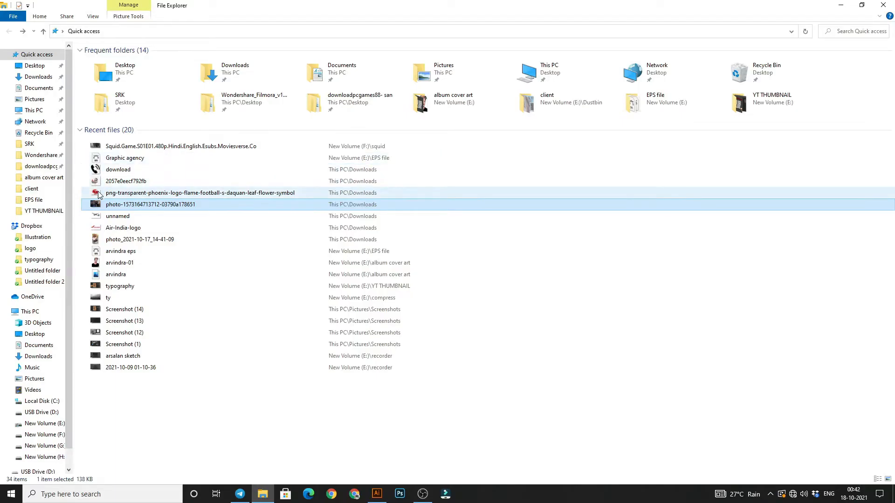
{"action": "left_click_drag", "start_coordinate": [98, 182], "coordinate": [554, 246]}
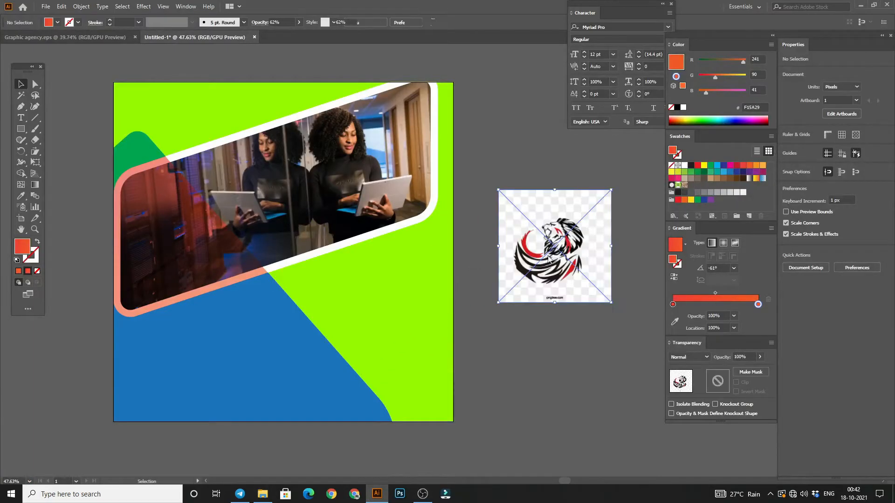
{"action": "left_click_drag", "start_coordinate": [520, 339], "coordinate": [378, 323]}
{"action": "left_click_drag", "start_coordinate": [414, 276], "coordinate": [410, 258]}
{"action": "mouse_move", "coordinate": [466, 269]}
{"action": "left_mouse_down"}
{"action": "mouse_move", "coordinate": [545, 372]}
{"action": "mouse_move", "coordinate": [469, 258]}
{"action": "left_mouse_up"}
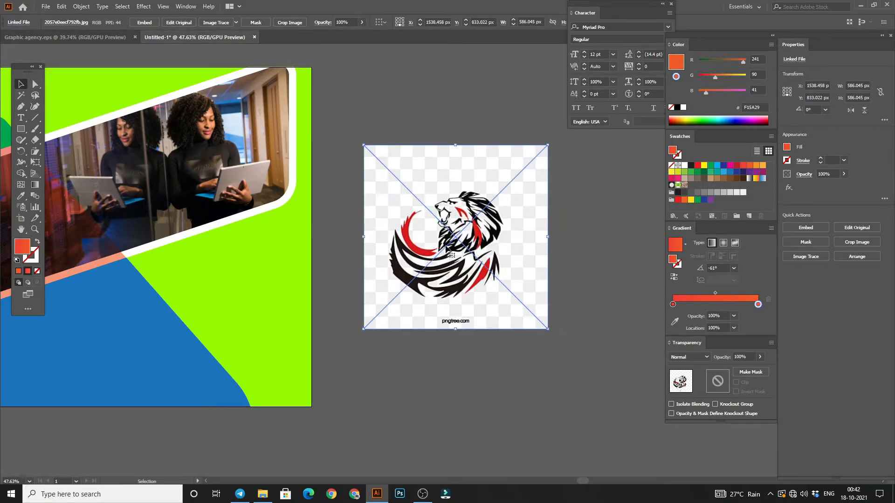
Step: Embed the lion image and convert it into vector paths with an expanded default Image Trace
{"action": "left_click", "coordinate": [145, 23]}
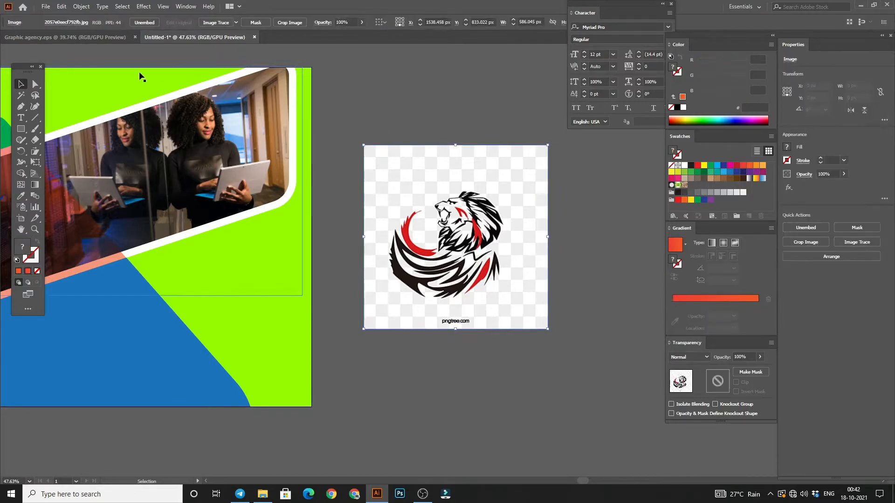
{"action": "left_click", "coordinate": [216, 23]}
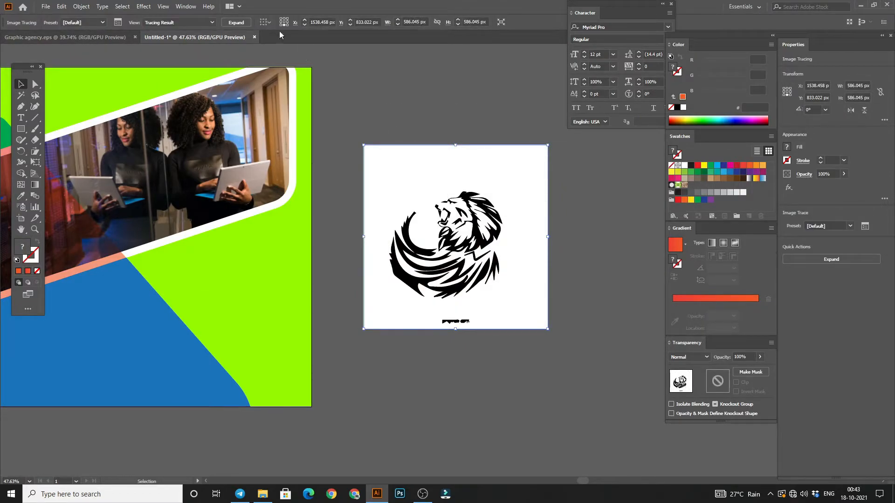
{"action": "left_click", "coordinate": [247, 24]}
Step: Ungroup the traced lion and delete its white background and the small watermark text below it
{"action": "right_click", "coordinate": [409, 170]}
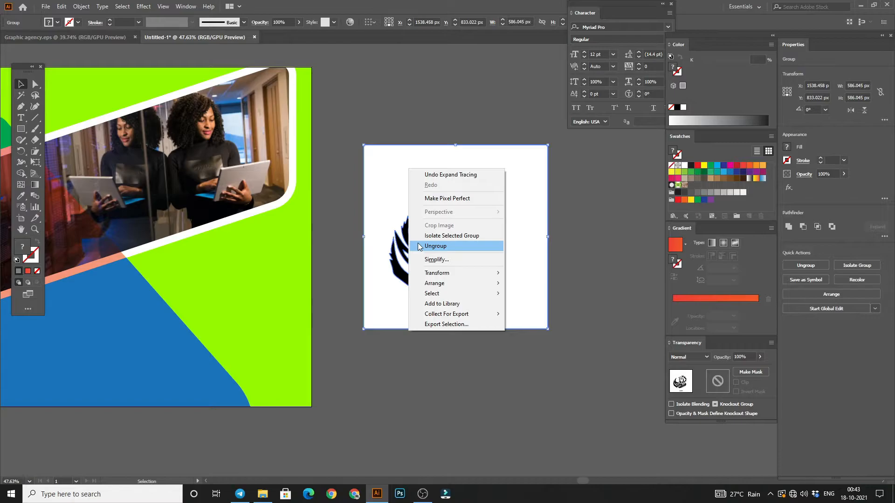
{"action": "left_click", "coordinate": [435, 246]}
{"action": "left_click_drag", "start_coordinate": [407, 158], "coordinate": [535, 257]}
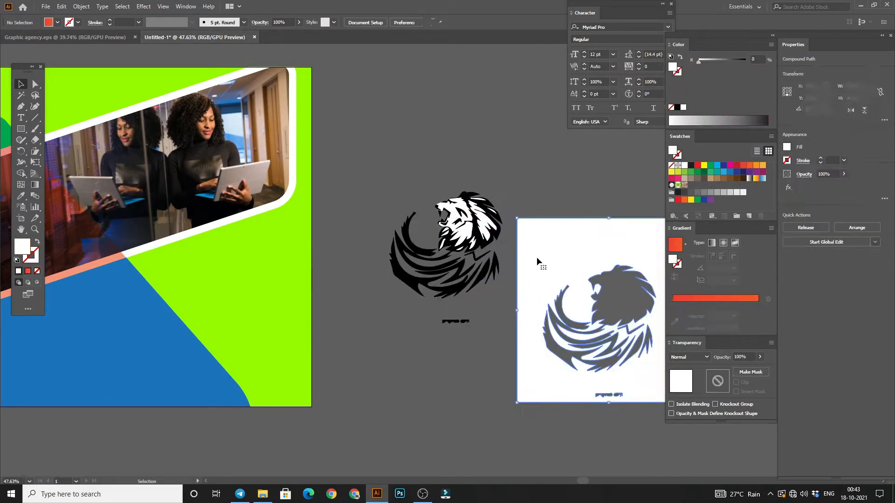
{"action": "key", "text": "Delete"}
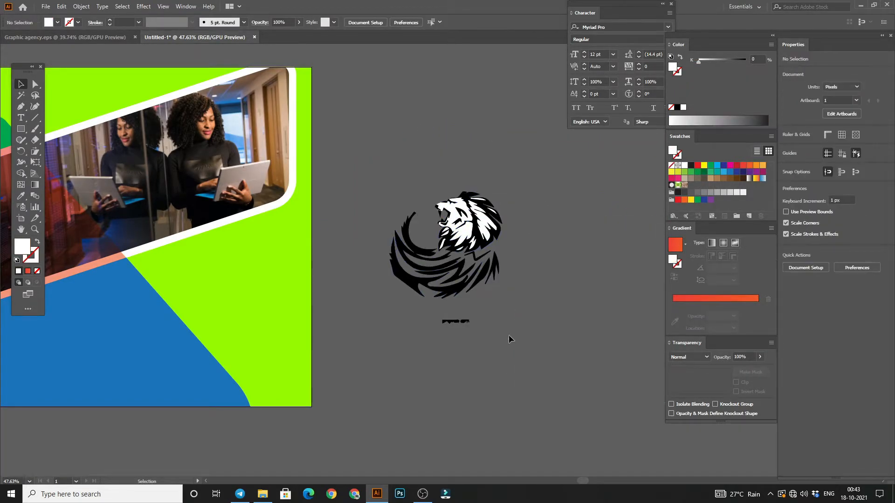
{"action": "left_click", "coordinate": [455, 321]}
{"action": "key", "text": "Delete"}
Step: Delete the white fill shapes from the lion's face, mane and chin, leaving only the black artwork
{"action": "key", "text": "z"}
{"action": "left_click_drag", "start_coordinate": [423, 221], "coordinate": [385, 240]}
{"action": "left_click_drag", "start_coordinate": [385, 244], "coordinate": [348, 220]}
{"action": "left_click", "coordinate": [21, 84]}
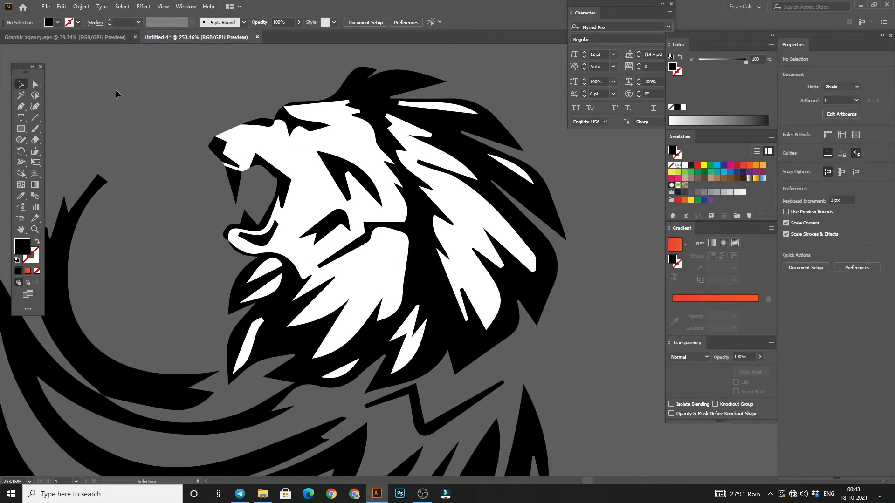
{"action": "left_click", "coordinate": [262, 152]}
{"action": "left_click", "coordinate": [201, 136]}
{"action": "left_click", "coordinate": [275, 141]}
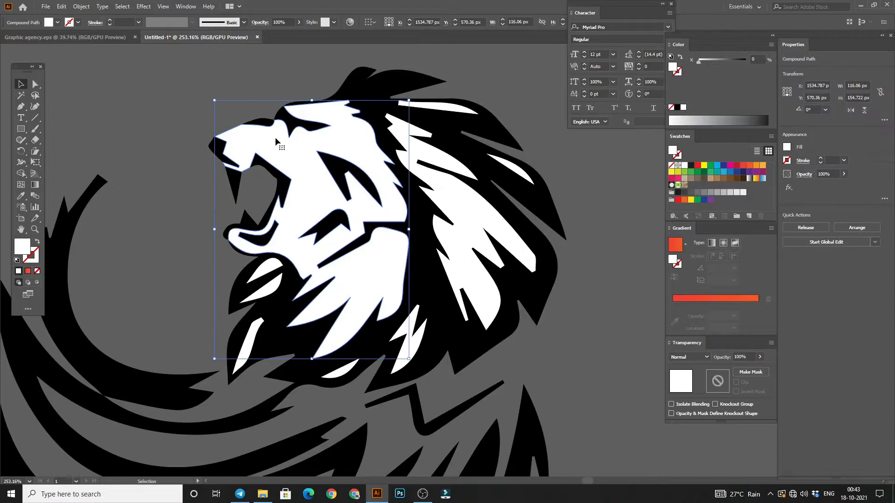
{"action": "key", "text": "Delete"}
{"action": "left_click", "coordinate": [414, 132]}
{"action": "key", "text": "Delete"}
{"action": "left_click", "coordinate": [447, 112]}
{"action": "key", "text": "Delete"}
{"action": "left_click", "coordinate": [510, 168]}
{"action": "key", "text": "Delete"}
{"action": "left_click", "coordinate": [408, 335]}
{"action": "key", "text": "Delete"}
{"action": "left_click", "coordinate": [340, 368]}
{"action": "key", "text": "Delete"}
{"action": "left_click", "coordinate": [249, 345]}
{"action": "key", "text": "Delete"}
{"action": "left_click", "coordinate": [264, 286]}
{"action": "key", "text": "Delete"}
Step: Group all the black lion artwork and flip it horizontally
{"action": "left_click_drag", "start_coordinate": [298, 266], "coordinate": [146, 256]}
{"action": "key", "text": "v"}
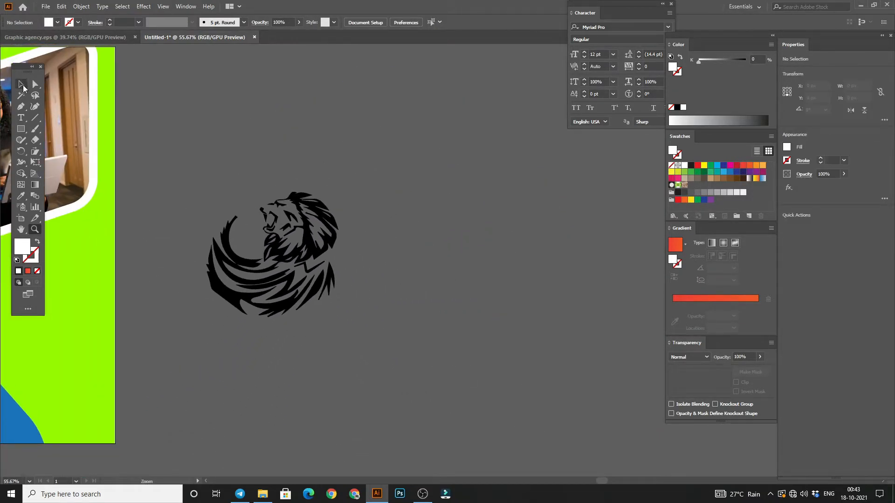
{"action": "left_click_drag", "start_coordinate": [249, 245], "coordinate": [289, 327]}
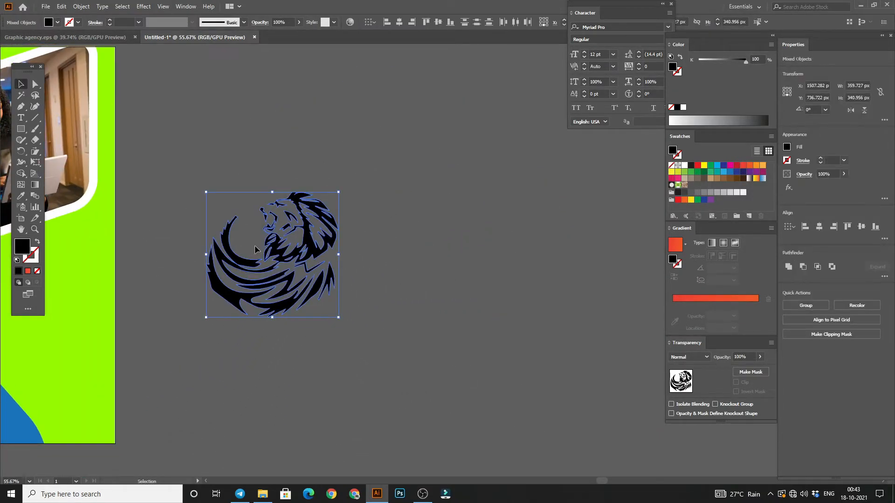
{"action": "key", "text": "ctrl+g"}
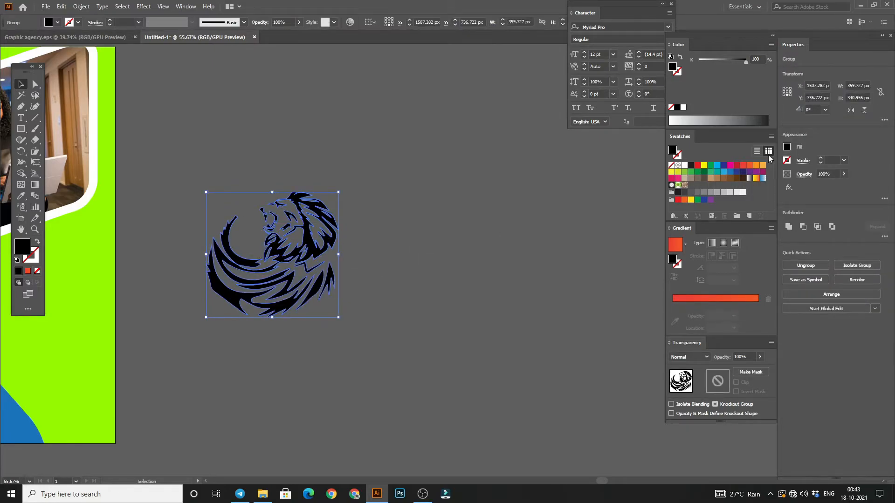
{"action": "left_click", "coordinate": [851, 111]}
{"action": "left_click", "coordinate": [414, 182]}
Step: Scale the lion down and place it in the artboard's upper-left corner, just above the green shape
{"action": "left_click_drag", "start_coordinate": [281, 284], "coordinate": [250, 256]}
{"action": "left_click", "coordinate": [405, 163]}
{"action": "left_click_drag", "start_coordinate": [405, 163], "coordinate": [747, 238]}
{"action": "left_click", "coordinate": [631, 328]}
{"action": "left_click_drag", "start_coordinate": [599, 294], "coordinate": [280, 232]}
{"action": "left_click_drag", "start_coordinate": [336, 304], "coordinate": [105, 166]}
{"action": "left_click", "coordinate": [145, 74]}
{"action": "scroll", "coordinate": [156, 87], "scroll_direction": "left", "scroll_amount": 5}
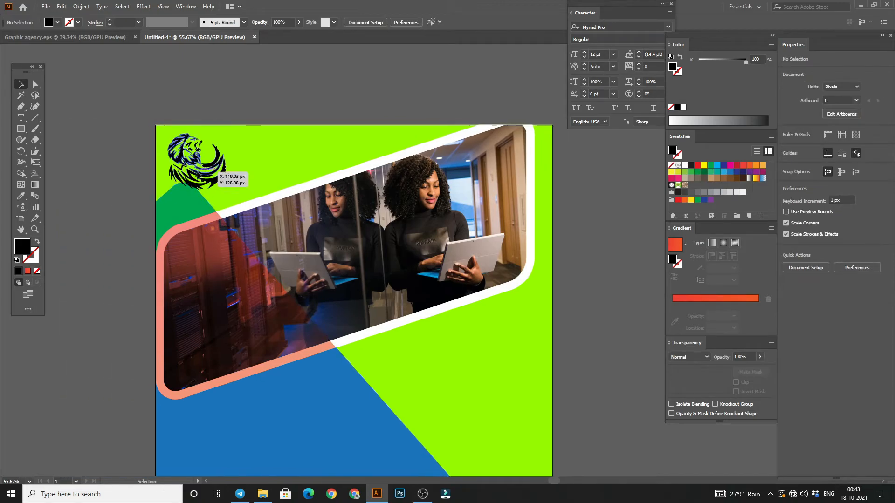
{"action": "left_click", "coordinate": [198, 175]}
{"action": "left_click_drag", "start_coordinate": [226, 190], "coordinate": [195, 155]}
{"action": "left_click", "coordinate": [201, 110]}
{"action": "left_click", "coordinate": [243, 75]}
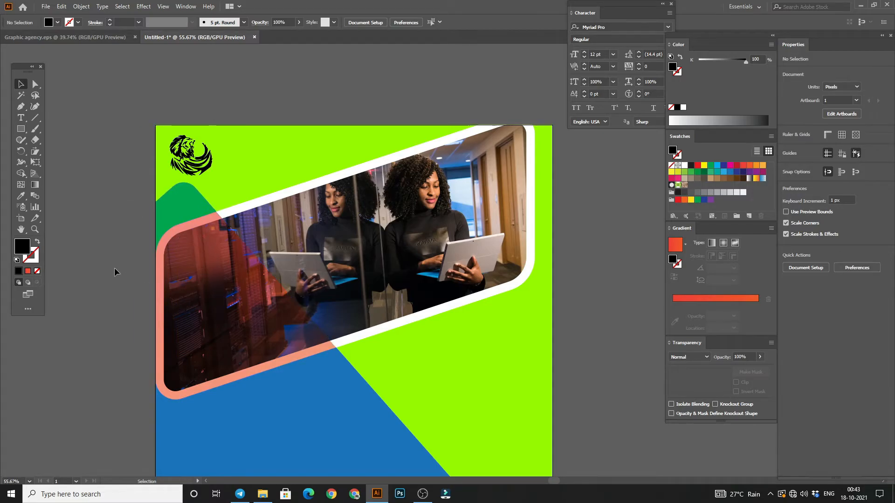
{"action": "left_click", "coordinate": [153, 264]}
{"action": "left_click", "coordinate": [245, 100]}
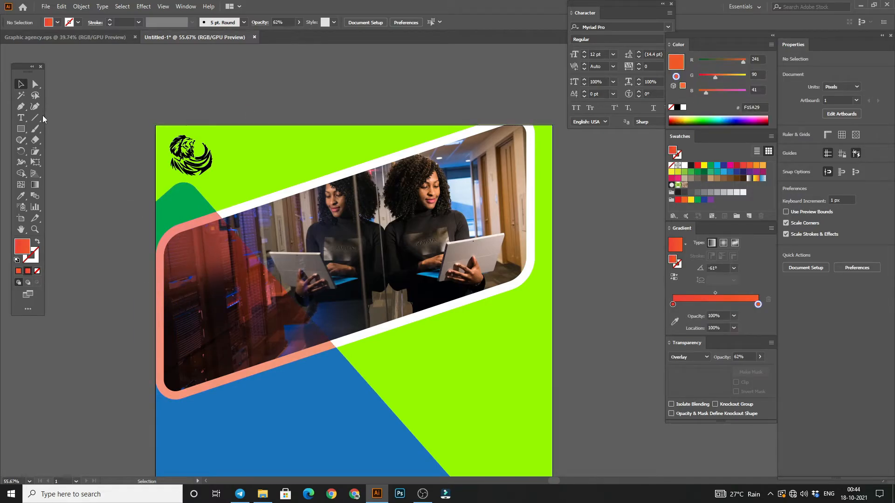
Step: Add a black point text reading "Graphic" above the artboard, scaled up to about 53.74 pt
{"action": "left_click", "coordinate": [20, 118]}
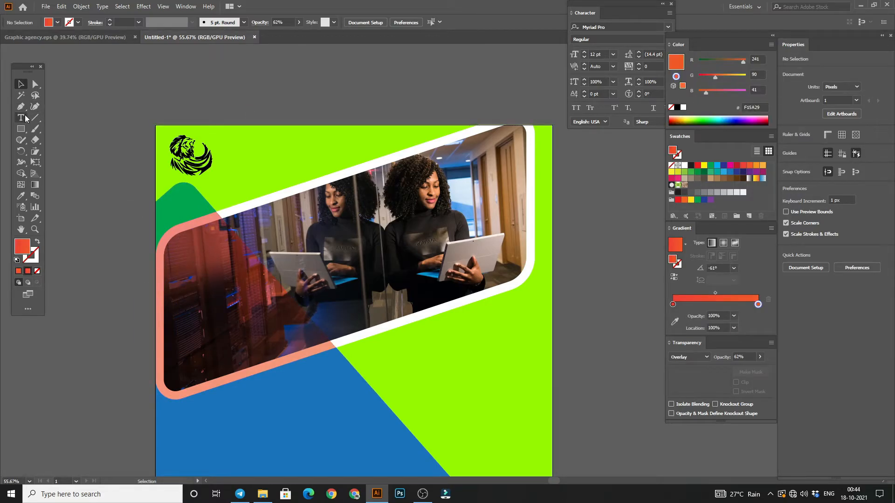
{"action": "left_click", "coordinate": [239, 75]}
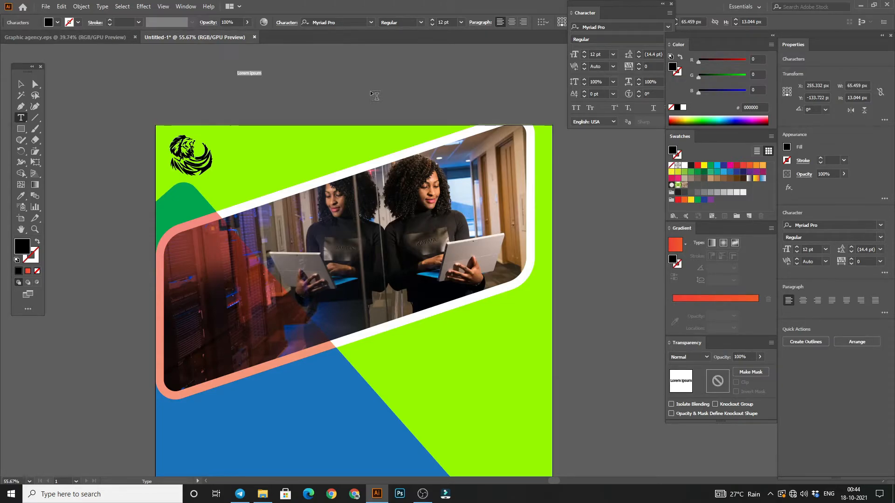
{"action": "left_click", "coordinate": [21, 84]}
{"action": "left_click_drag", "start_coordinate": [261, 75], "coordinate": [344, 142]}
{"action": "double_click", "coordinate": [308, 84]}
{"action": "left_click_drag", "start_coordinate": [345, 84], "coordinate": [238, 88]}
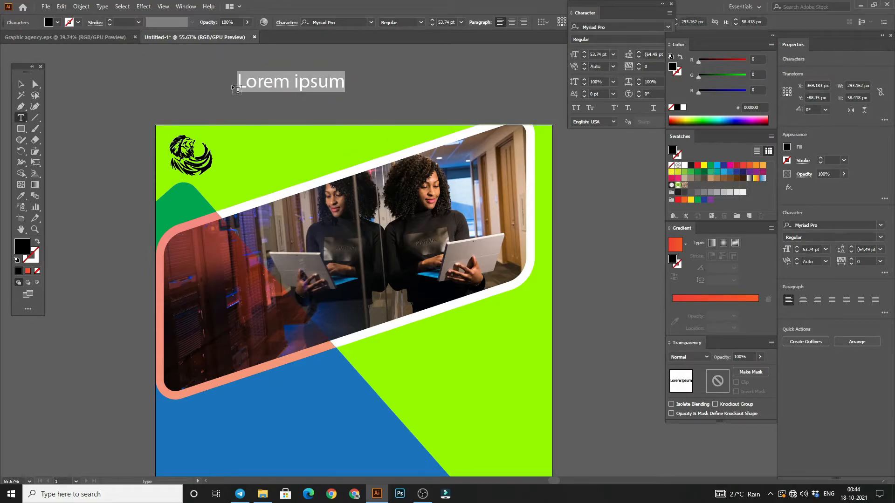
{"action": "type", "text": "Graphic"}
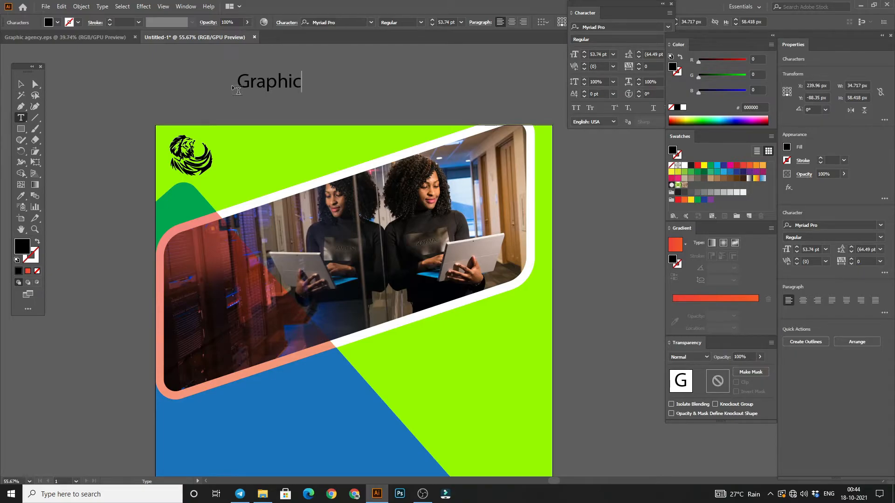
Step: Enlarge the "Graphic" text to about 79.44 pt beside the lion logo and duplicate it directly below, changing the copy to "Agency"
{"action": "left_click", "coordinate": [21, 84]}
{"action": "left_click", "coordinate": [275, 100]}
{"action": "left_click", "coordinate": [276, 88]}
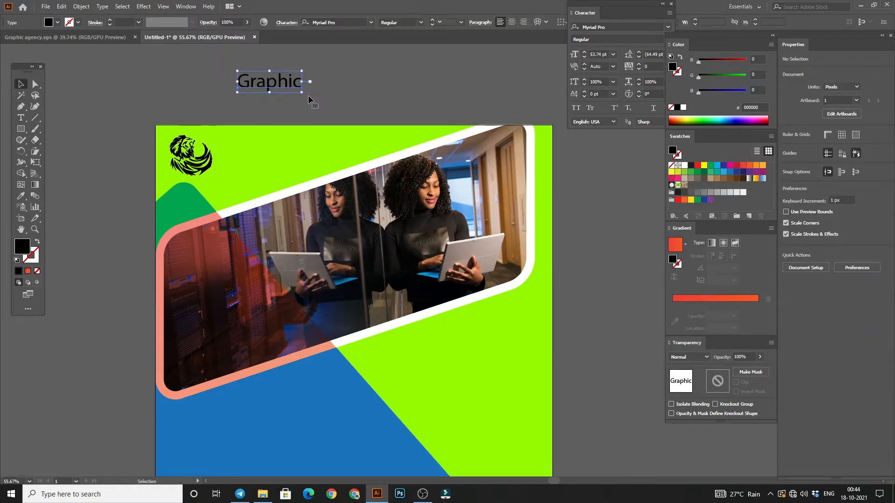
{"action": "left_click_drag", "start_coordinate": [303, 95], "coordinate": [222, 174]}
{"action": "double_click", "coordinate": [275, 179]}
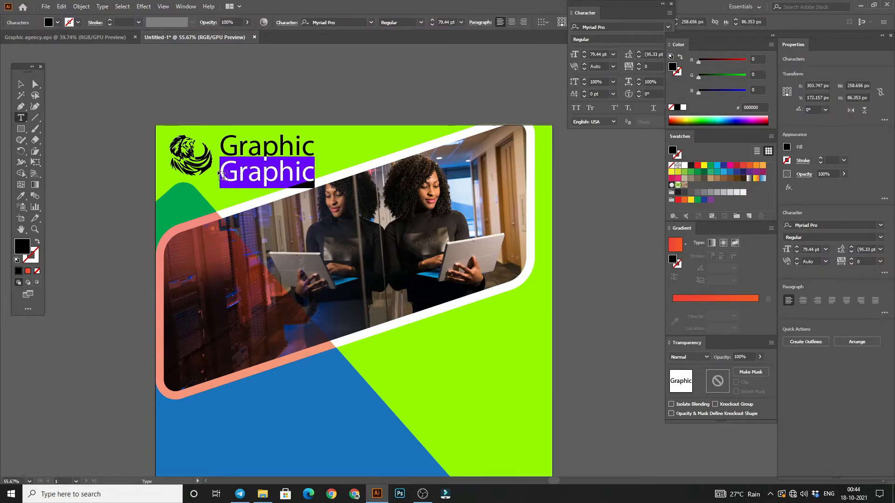
{"action": "type", "text": "Agency"}
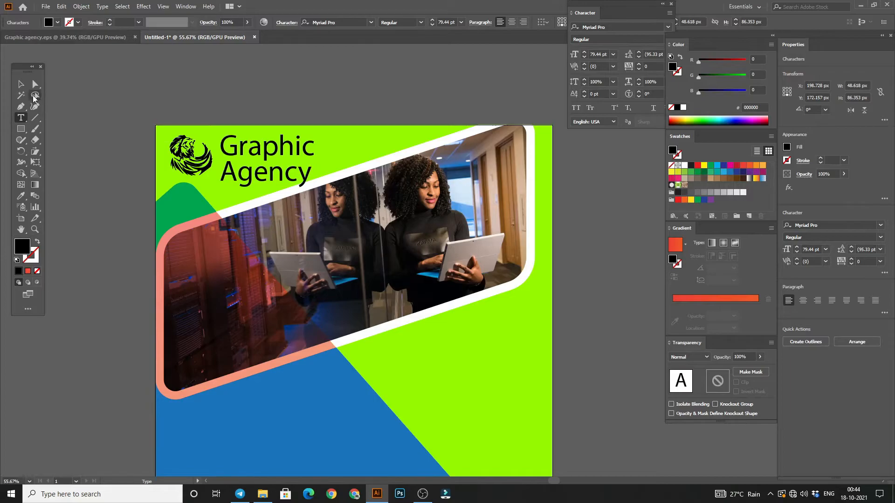
Step: Scale "Agency" down, fit it closely under "Graphic", and nudge both text lines towards the lion logo
{"action": "left_click", "coordinate": [20, 84]}
{"action": "left_click_drag", "start_coordinate": [311, 188], "coordinate": [247, 173]}
{"action": "left_click", "coordinate": [259, 148], "text": "shift"}
{"action": "key", "text": "Left"}
{"action": "key", "text": "Left"}
{"action": "key", "text": "Left"}
{"action": "key", "text": "Left"}
{"action": "key", "text": "Left"}
{"action": "key", "text": "Left"}
{"action": "key", "text": "Left"}
{"action": "key", "text": "Left"}
{"action": "key", "text": "Left"}
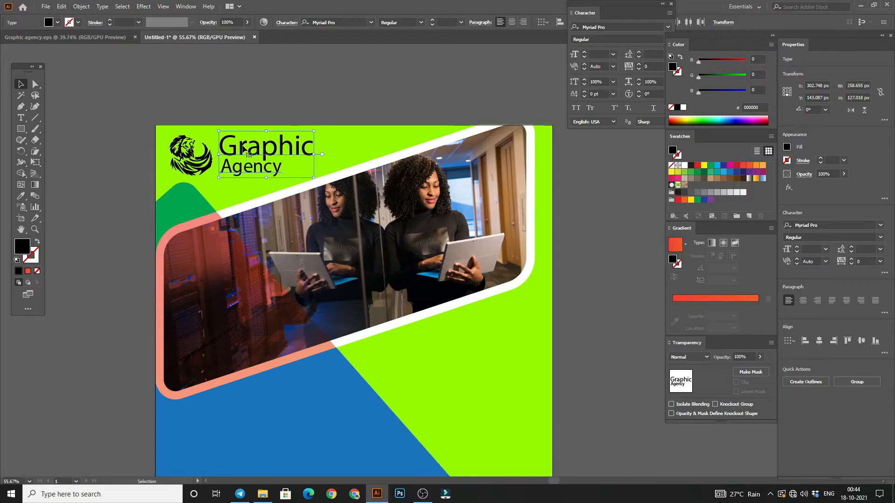
{"action": "key", "text": "Left"}
{"action": "key", "text": "Left"}
{"action": "key", "text": "Left"}
{"action": "key", "text": "Left"}
{"action": "key", "text": "Left"}
{"action": "key", "text": "Left"}
{"action": "key", "text": "Left"}
{"action": "left_click", "coordinate": [222, 99]}
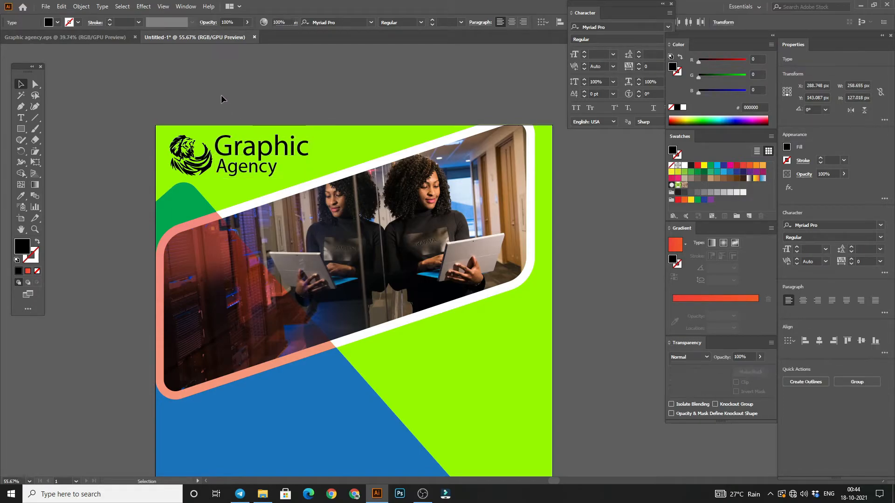
Step: Copy the "Graphic" text below the photo panel and duplicate it into three stacked lines reading "Graphic", "Design" and "Agency"
{"action": "key", "text": "z"}
{"action": "left_click_drag", "start_coordinate": [278, 225], "coordinate": [286, 254]}
{"action": "left_click_drag", "start_coordinate": [269, 238], "coordinate": [295, 263]}
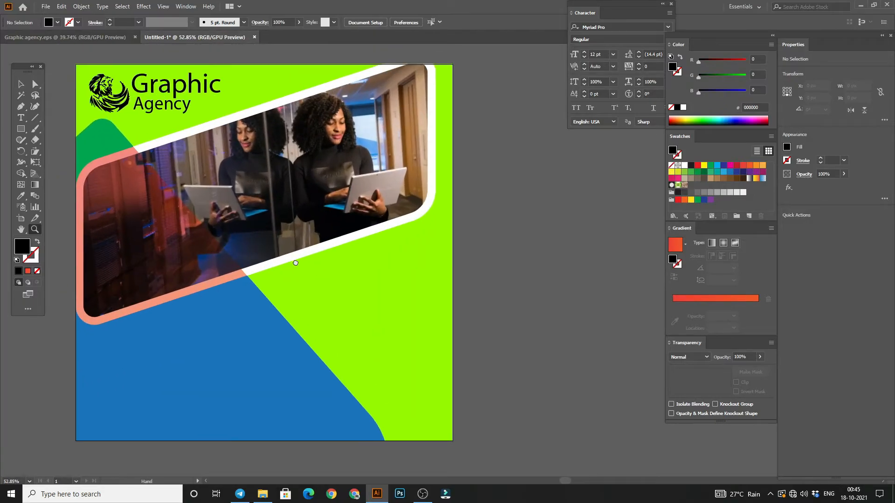
{"action": "left_click", "coordinate": [26, 84]}
{"action": "left_click_drag", "start_coordinate": [156, 92], "coordinate": [257, 331]}
{"action": "type", "text": "t"}
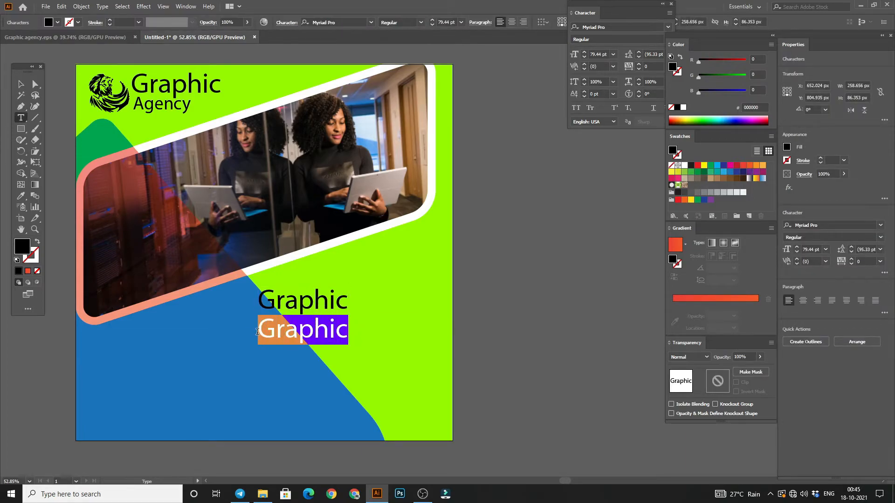
{"action": "type", "text": "Design"}
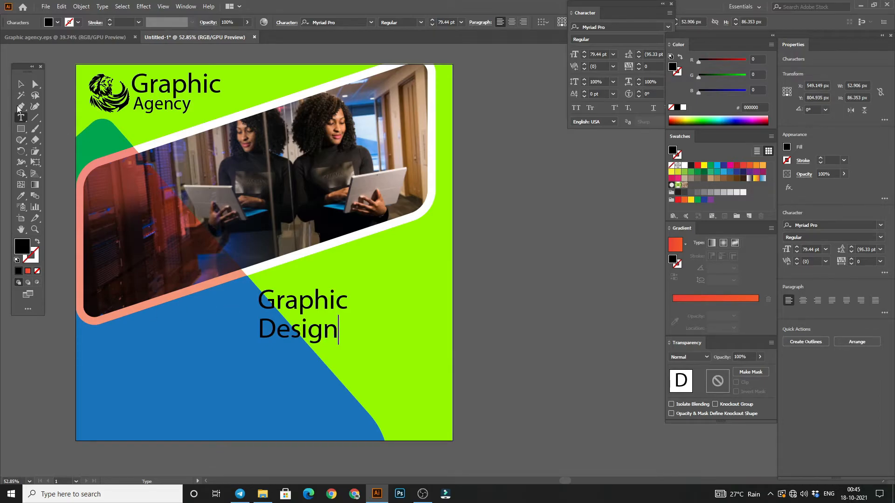
{"action": "left_click", "coordinate": [21, 84]}
{"action": "left_click_drag", "start_coordinate": [329, 335], "coordinate": [259, 357]}
{"action": "type", "text": "t"}
{"action": "type", "text": "Agency"}
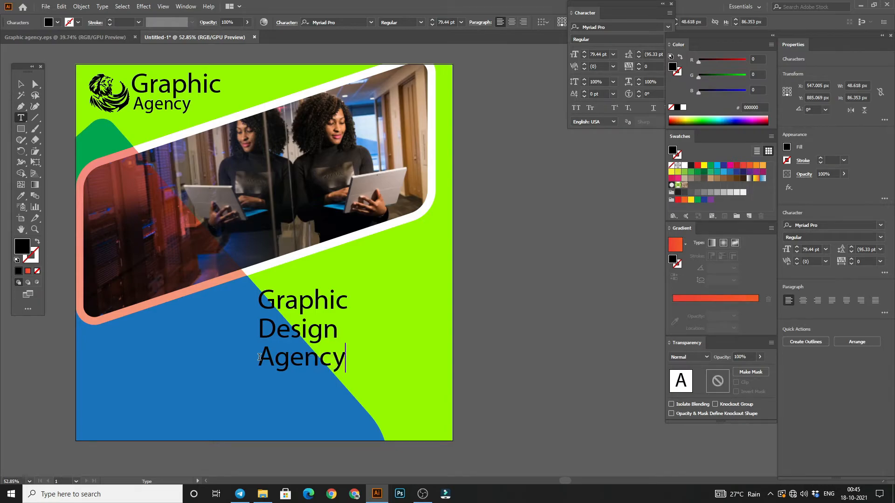
Step: Shrink the lower "Graphic" line to about 58.95 pt and move "Design" up close beneath it
{"action": "left_click", "coordinate": [21, 85]}
{"action": "left_click", "coordinate": [266, 303]}
{"action": "left_click_drag", "start_coordinate": [347, 311], "coordinate": [327, 329]}
{"action": "left_click", "coordinate": [375, 354]}
{"action": "left_click", "coordinate": [334, 332]}
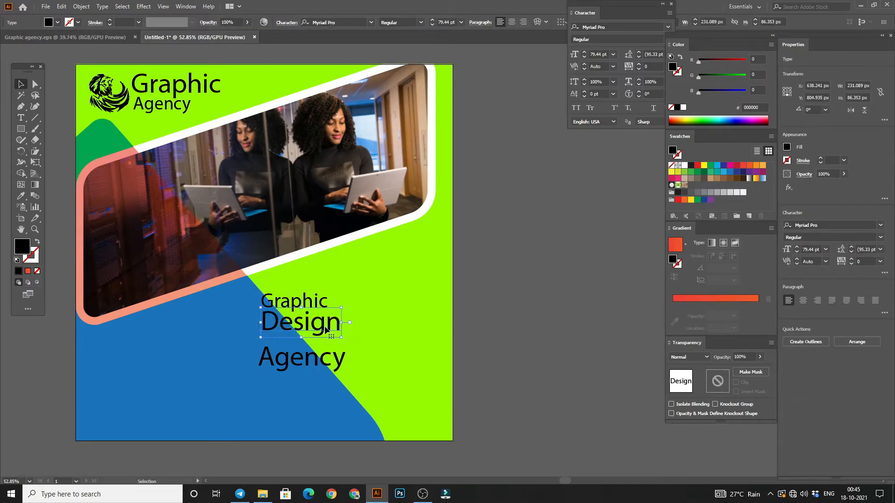
Step: Enlarge the lower "Agency" line to about 98.82 pt close beneath "Design" and shift the lower "Graphic" line slightly up
{"action": "left_click", "coordinate": [474, 350]}
{"action": "left_click", "coordinate": [329, 358]}
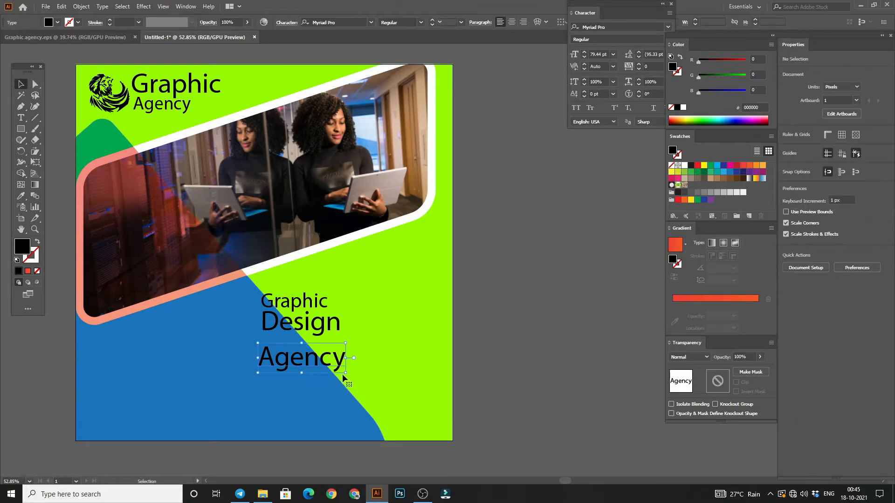
{"action": "left_click_drag", "start_coordinate": [346, 371], "coordinate": [318, 353]}
{"action": "left_click", "coordinate": [502, 337]}
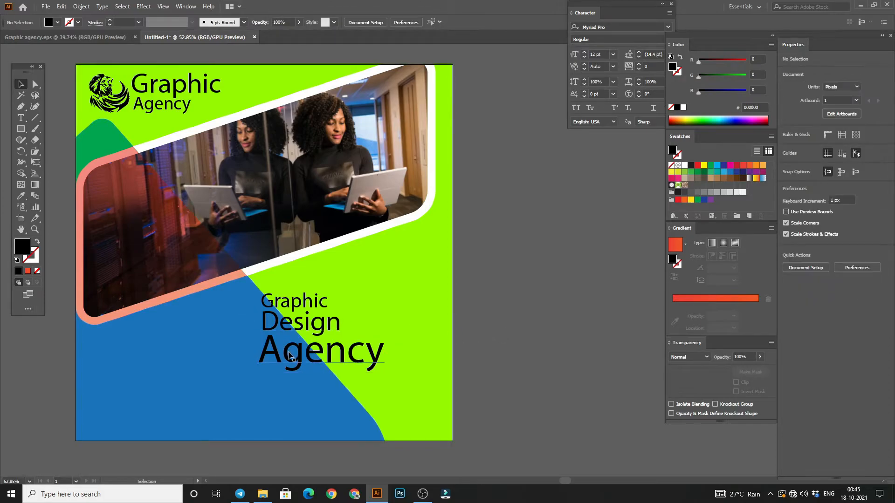
{"action": "left_click", "coordinate": [289, 308]}
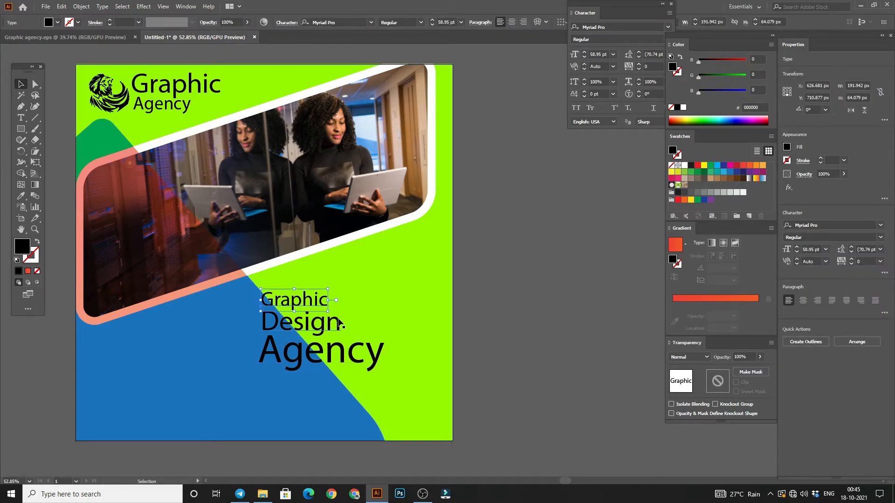
{"action": "left_click", "coordinate": [321, 355]}
{"action": "mouse_move", "coordinate": [383, 374]}
{"action": "left_mouse_down"}
{"action": "mouse_move", "coordinate": [358, 365]}
{"action": "mouse_move", "coordinate": [371, 368]}
{"action": "left_mouse_up"}
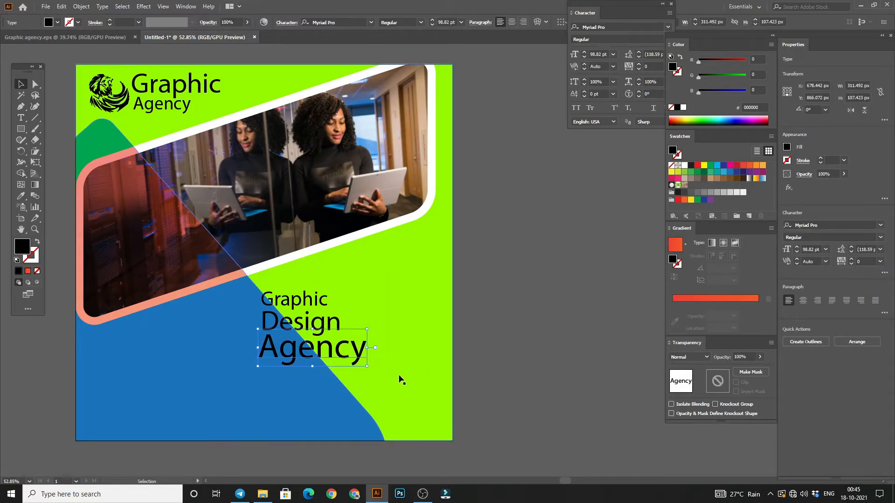
{"action": "left_click", "coordinate": [549, 341]}
Step: Draw a straight vertical path about 189 px tall with the Pen tool along the left side of the three-line heading
{"action": "key", "text": "p"}
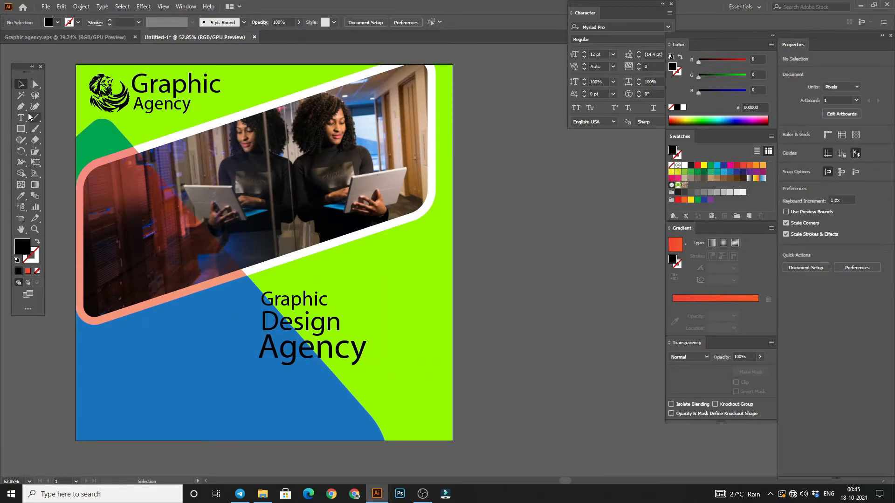
{"action": "left_click", "coordinate": [252, 293]}
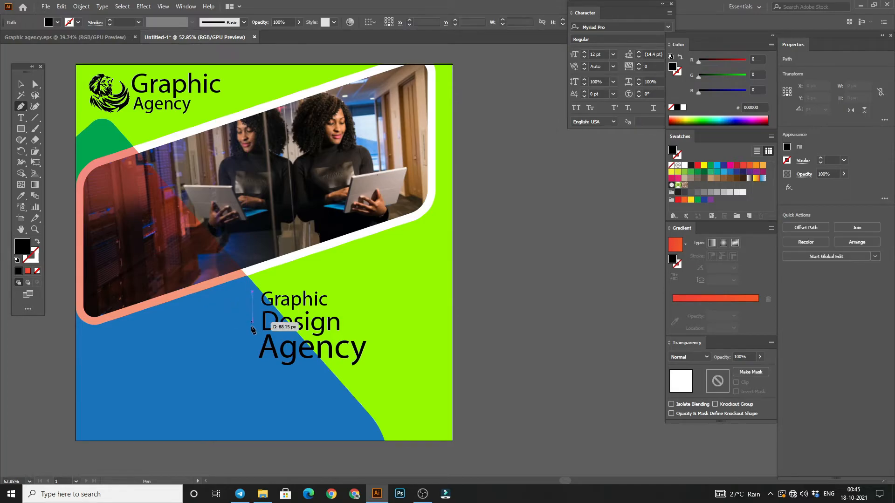
{"action": "left_click", "coordinate": [252, 358]}
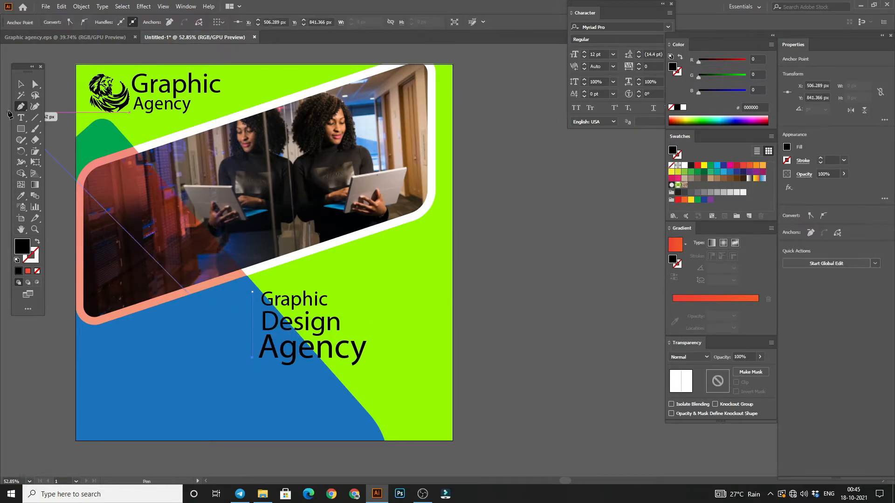
{"action": "left_click", "coordinate": [62, 174]}
{"action": "left_click", "coordinate": [253, 338]}
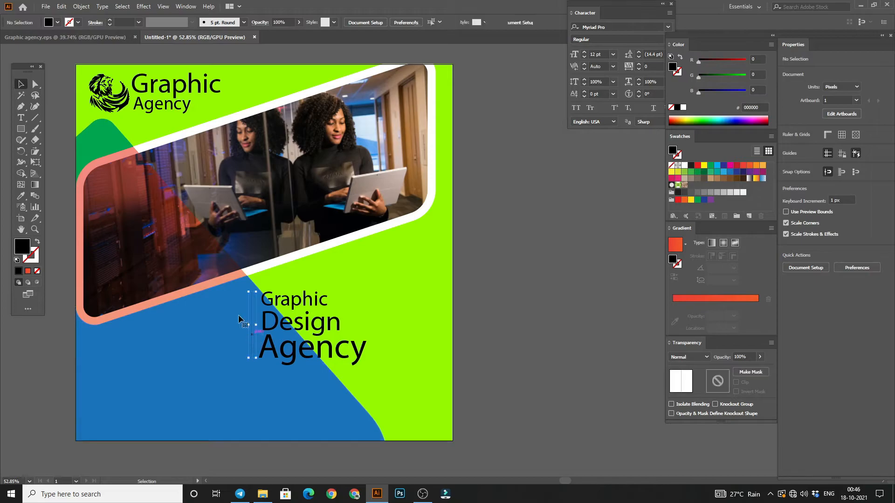
Step: Give the vertical path a black 6 pt stroke
{"action": "left_click", "coordinate": [110, 21]}
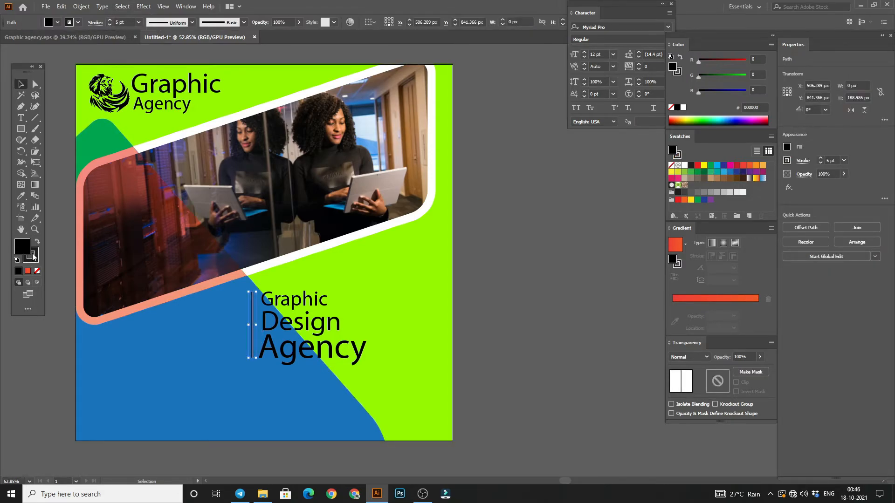
{"action": "left_click", "coordinate": [37, 270]}
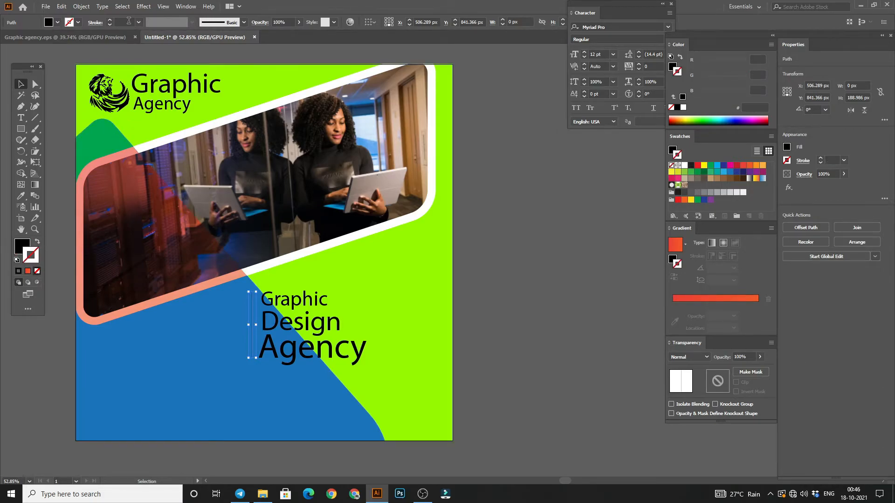
{"action": "left_click", "coordinate": [21, 242]}
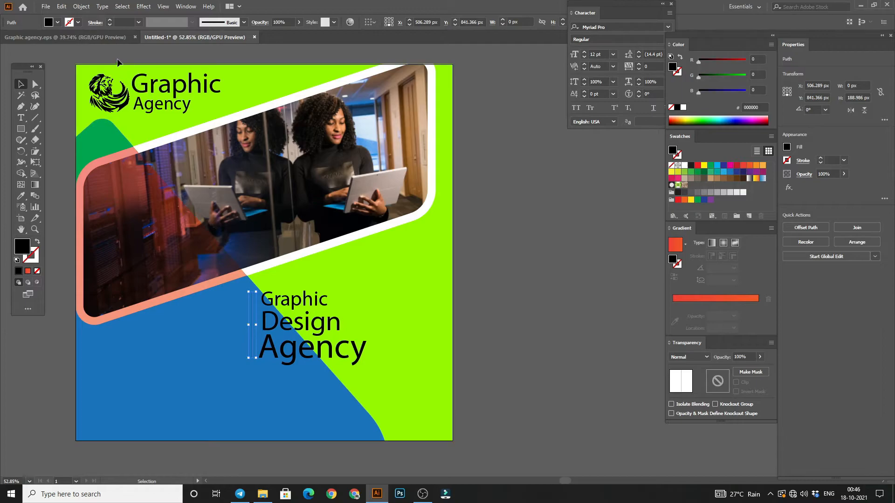
{"action": "left_click", "coordinate": [111, 21]}
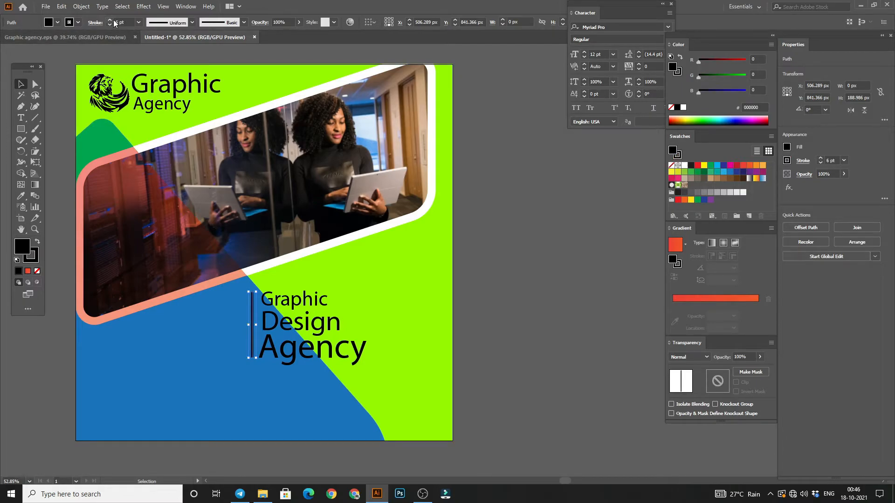
{"action": "left_click", "coordinate": [62, 69]}
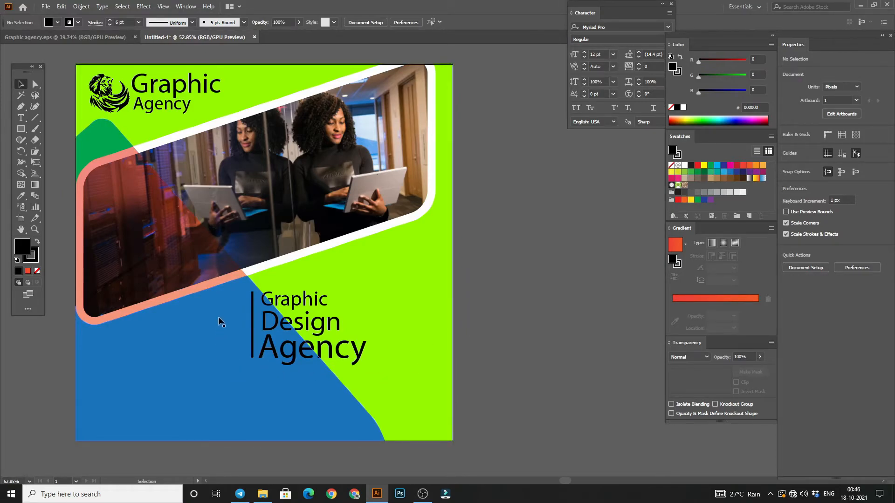
Step: Select the vertical line with the three-line heading and shift them about 183 px right and slightly up onto the green area
{"action": "left_click", "coordinate": [251, 327]}
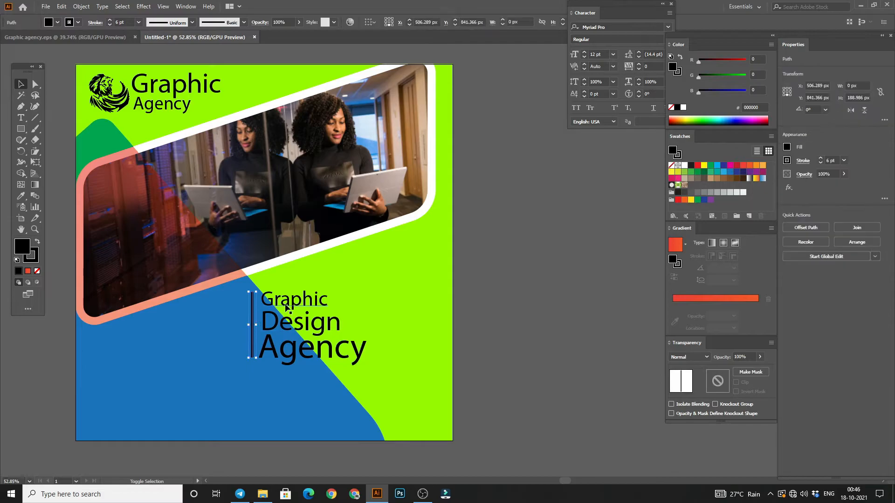
{"action": "left_click", "coordinate": [291, 358], "text": "shift"}
{"action": "left_click", "coordinate": [291, 357], "text": "shift"}
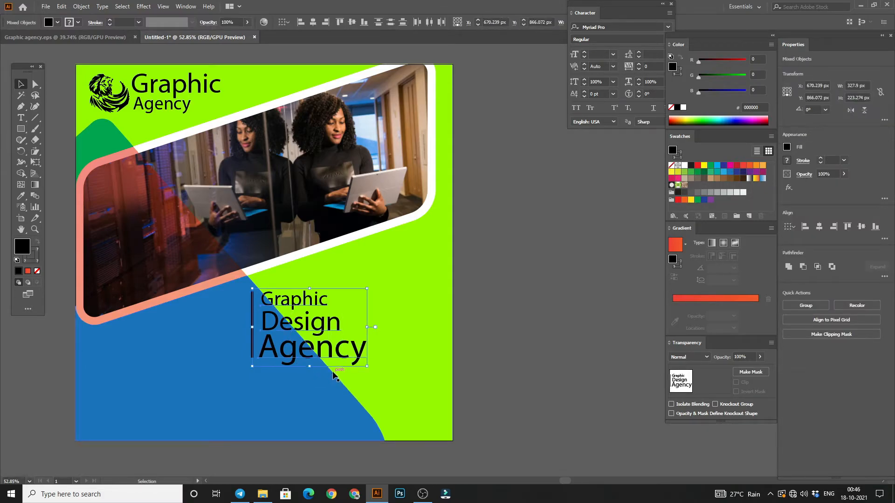
{"action": "key", "text": "Right"}
{"action": "key", "text": "Right"}
{"action": "key", "text": "Right"}
{"action": "key", "text": "Right"}
{"action": "key", "text": "Right"}
{"action": "key", "text": "Right"}
{"action": "key", "text": "Right"}
{"action": "key", "text": "Right"}
{"action": "key", "text": "Right"}
{"action": "key", "text": "Right"}
{"action": "key", "text": "Right"}
{"action": "key", "text": "Right"}
{"action": "key", "text": "Right"}
{"action": "key", "text": "Right"}
{"action": "key", "text": "Right"}
{"action": "key", "text": "Right"}
{"action": "key", "text": "Right"}
{"action": "key", "text": "Right"}
{"action": "key", "text": "Right"}
{"action": "key", "text": "Right"}
{"action": "key", "text": "Right"}
{"action": "key", "text": "Right"}
{"action": "key", "text": "Right"}
{"action": "key", "text": "Right"}
{"action": "key", "text": "Right"}
{"action": "key", "text": "Right"}
{"action": "key", "text": "Right"}
{"action": "key", "text": "Right"}
{"action": "key", "text": "Right"}
{"action": "key", "text": "Right"}
{"action": "key", "text": "Right"}
{"action": "key", "text": "Right"}
{"action": "key", "text": "Right"}
{"action": "key", "text": "Right"}
{"action": "key", "text": "Right"}
{"action": "key", "text": "Right"}
{"action": "key", "text": "Right"}
{"action": "key", "text": "Right"}
{"action": "key", "text": "Right"}
{"action": "key", "text": "Right"}
{"action": "key", "text": "Up"}
{"action": "key", "text": "Up"}
{"action": "key", "text": "Up"}
{"action": "key", "text": "Up"}
{"action": "key", "text": "Up"}
{"action": "key", "text": "Up"}
{"action": "key", "text": "Up"}
{"action": "key", "text": "Up"}
{"action": "key", "text": "Up"}
{"action": "key", "text": "Up"}
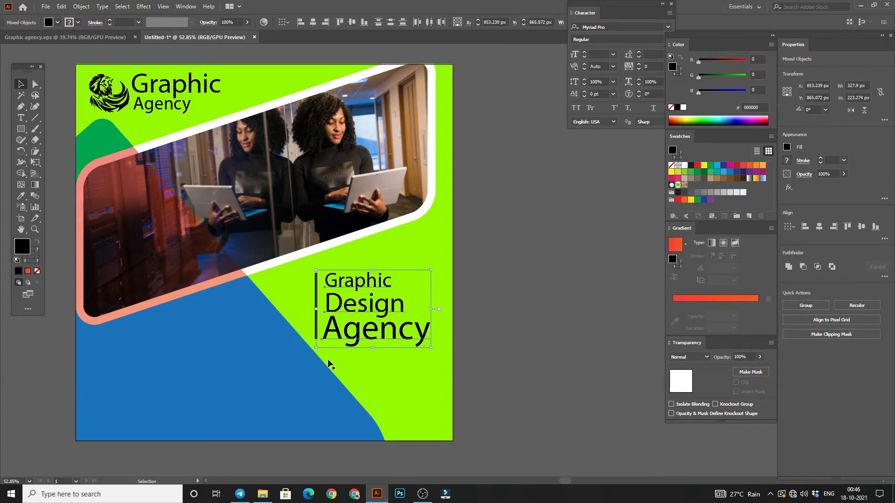
{"action": "key", "text": "Up"}
{"action": "key", "text": "Up"}
{"action": "key", "text": "Up"}
{"action": "key", "text": "Up"}
{"action": "key", "text": "Up"}
{"action": "key", "text": "Up"}
{"action": "key", "text": "Up"}
{"action": "key", "text": "Up"}
{"action": "key", "text": "Up"}
{"action": "key", "text": "Up"}
{"action": "left_click", "coordinate": [328, 361]}
Step: Expand the vertical line beside the heading into a black filled shape without a stroke
{"action": "key", "text": "ctrl+space"}
{"action": "left_click_drag", "start_coordinate": [347, 302], "coordinate": [410, 303]}
{"action": "left_click", "coordinate": [238, 194]}
{"action": "left_click_drag", "start_coordinate": [239, 191], "coordinate": [239, 195]}
{"action": "left_click", "coordinate": [33, 259]}
{"action": "left_click", "coordinate": [37, 271]}
{"action": "left_click", "coordinate": [22, 247]}
{"action": "left_click", "coordinate": [37, 242]}
{"action": "scroll", "coordinate": [111, 22], "scroll_direction": "up", "scroll_amount": 10}
{"action": "scroll", "coordinate": [111, 24], "scroll_direction": "down", "scroll_amount": 6}
{"action": "left_click", "coordinate": [249, 208]}
{"action": "left_click", "coordinate": [236, 209]}
{"action": "left_click", "coordinate": [84, 10]}
{"action": "left_click", "coordinate": [95, 125]}
{"action": "left_click", "coordinate": [577, 330]}
{"action": "key", "text": "ctrl+space"}
{"action": "left_click_drag", "start_coordinate": [306, 237], "coordinate": [242, 238]}
{"action": "left_click", "coordinate": [459, 298]}
{"action": "key", "text": "space"}
{"action": "left_click_drag", "start_coordinate": [416, 295], "coordinate": [439, 284]}
{"action": "key", "text": "ctrl+space"}
{"action": "left_click_drag", "start_coordinate": [373, 275], "coordinate": [348, 266]}
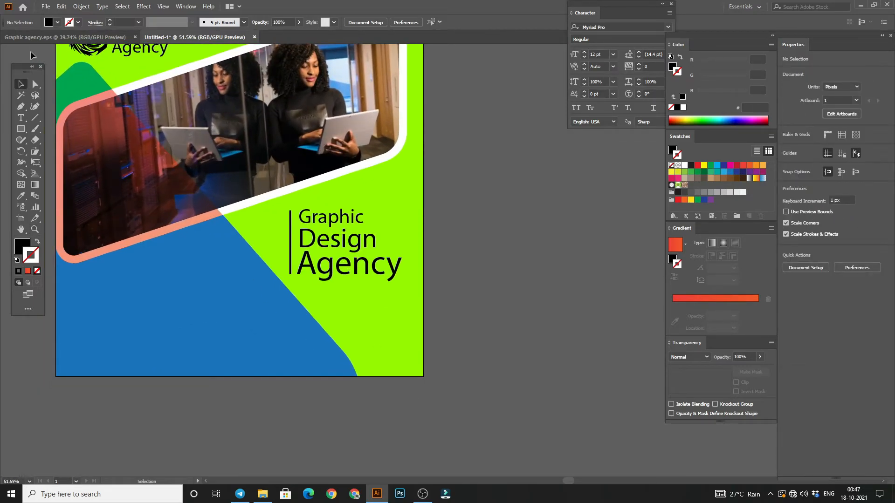
{"action": "left_click", "coordinate": [147, 55]}
{"action": "left_click", "coordinate": [443, 186]}
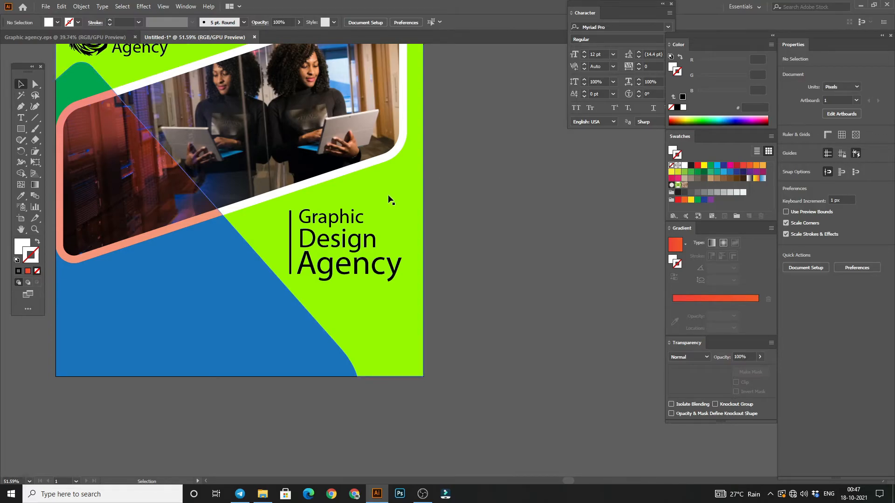
Step: Add a placeholder text frame of about 710 × 112 px below the heading and set its text to 27 pt
{"action": "key", "text": "z"}
{"action": "mouse_move", "coordinate": [318, 268]}
{"action": "left_mouse_down"}
{"action": "mouse_move", "coordinate": [233, 249]}
{"action": "mouse_move", "coordinate": [327, 252]}
{"action": "mouse_move", "coordinate": [315, 259]}
{"action": "left_mouse_up"}
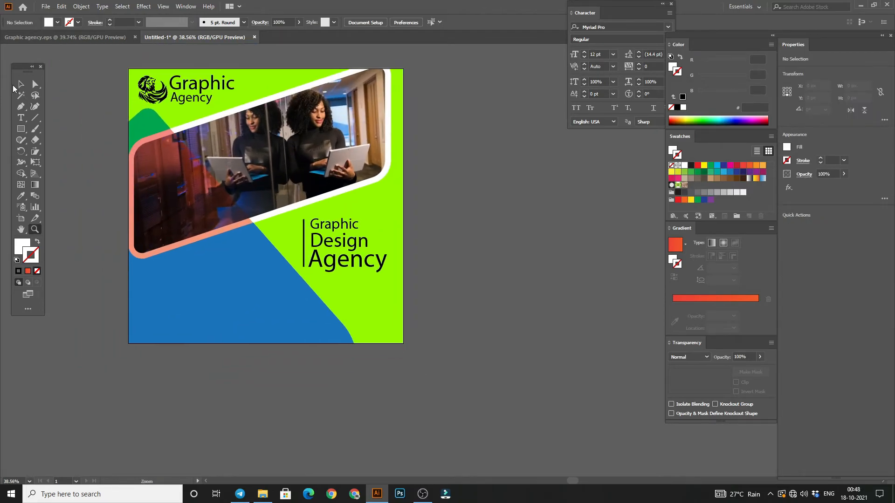
{"action": "left_click", "coordinate": [21, 84]}
{"action": "left_click", "coordinate": [21, 118]}
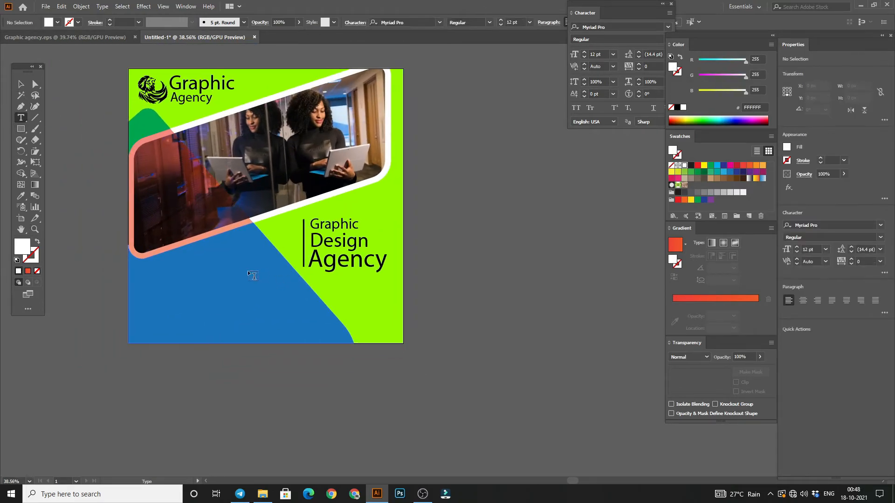
{"action": "left_click_drag", "start_coordinate": [203, 275], "coordinate": [385, 303]}
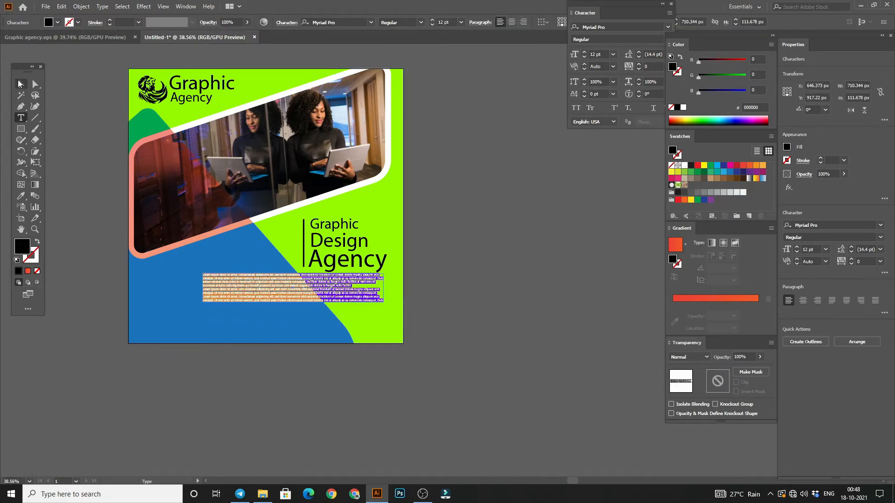
{"action": "left_click", "coordinate": [19, 83]}
{"action": "left_click", "coordinate": [584, 57]}
{"action": "left_click", "coordinate": [584, 57]}
{"action": "left_click", "coordinate": [584, 57]}
{"action": "left_click", "coordinate": [584, 57]}
{"action": "left_click", "coordinate": [584, 56]}
{"action": "left_click", "coordinate": [584, 57]}
{"action": "left_click", "coordinate": [584, 57]}
{"action": "left_click", "coordinate": [584, 57]}
{"action": "left_click", "coordinate": [584, 56]}
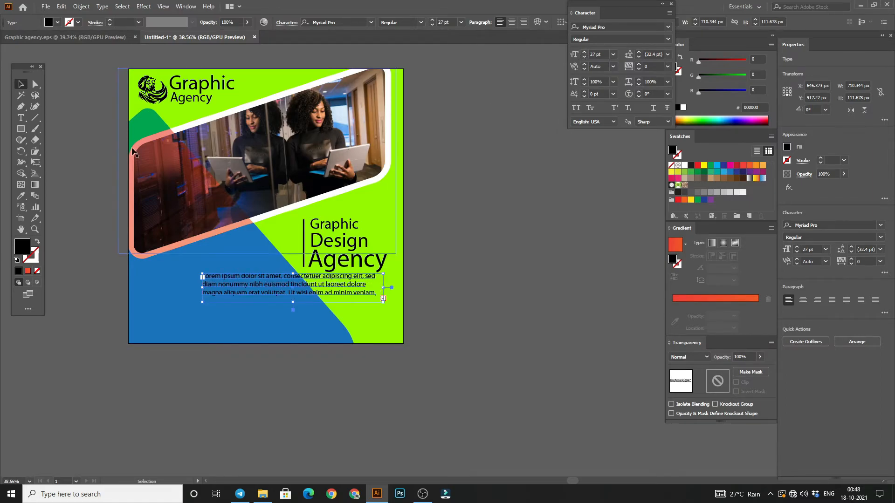
{"action": "left_click", "coordinate": [114, 83]}
Step: Remove "laoreet dolore" from the placeholder paragraph and shorten "aliquam" to "alim"
{"action": "triple_click", "coordinate": [337, 284]}
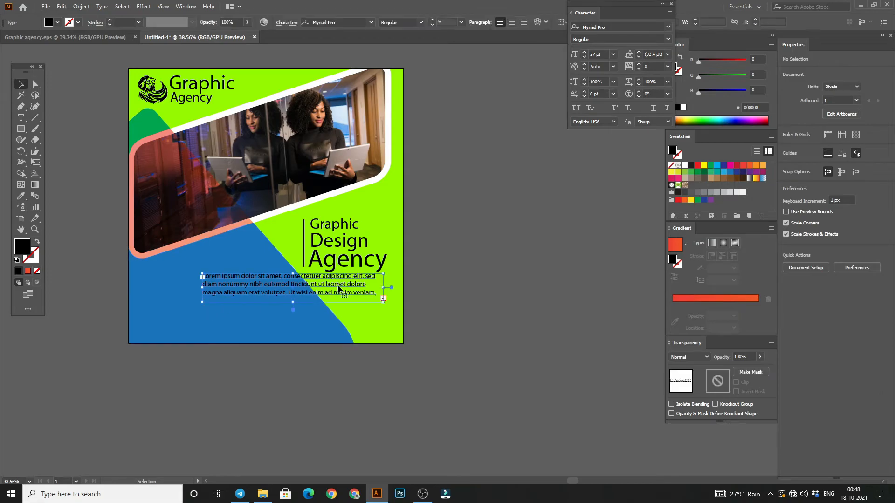
{"action": "left_click", "coordinate": [338, 284]}
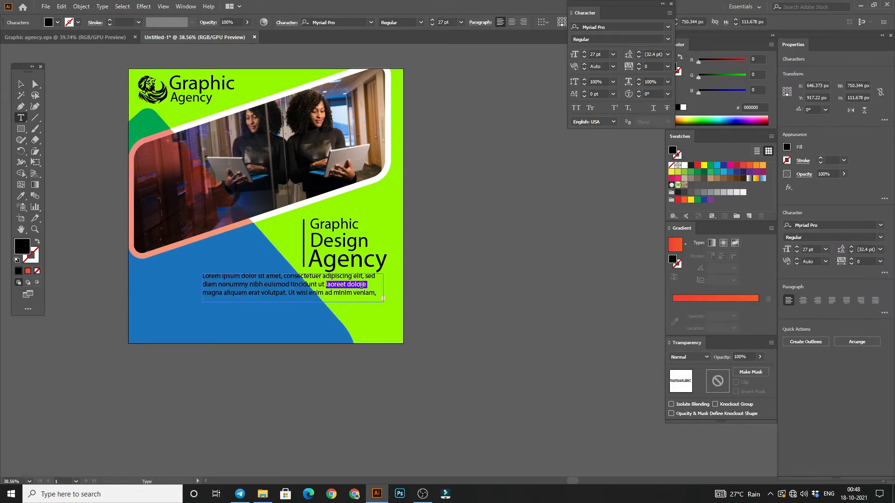
{"action": "key", "text": "BackSpace"}
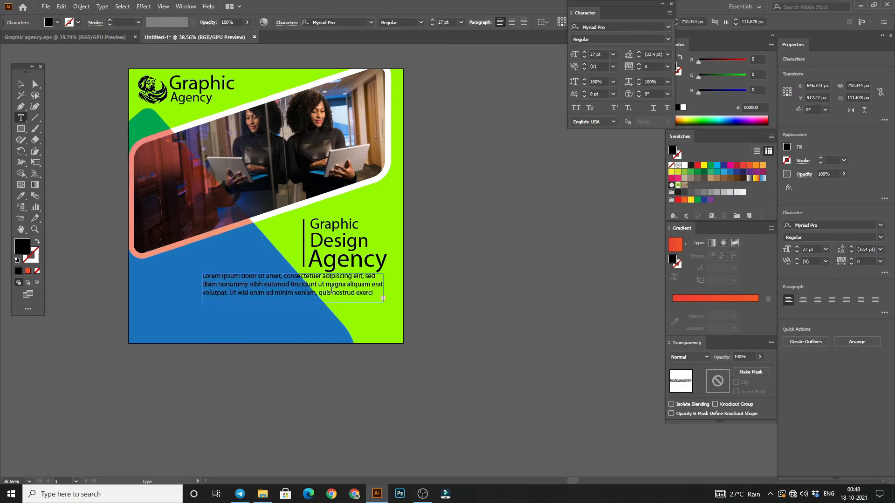
{"action": "left_click", "coordinate": [21, 85]}
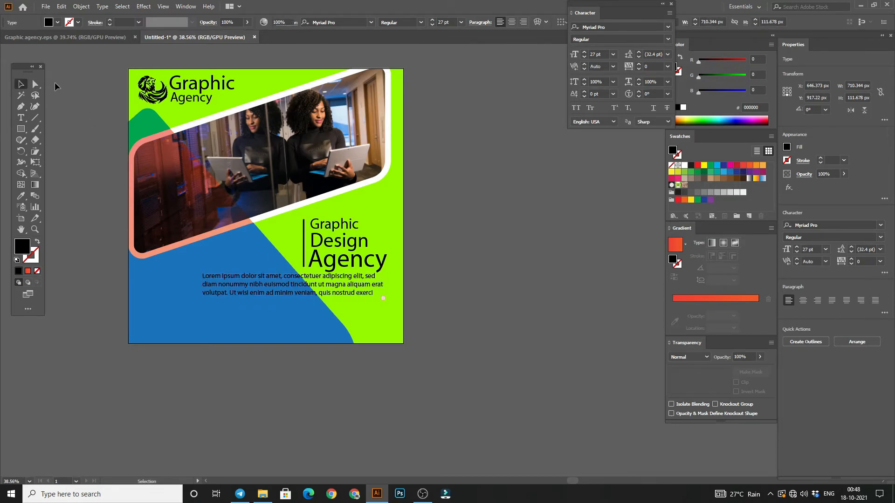
{"action": "triple_click", "coordinate": [344, 284]}
{"action": "left_click", "coordinate": [344, 284]}
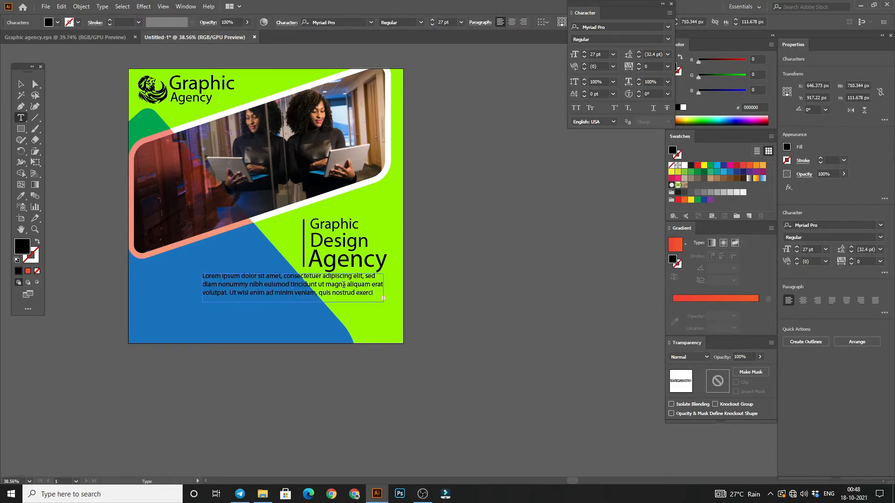
{"action": "key", "text": "BackSpace"}
{"action": "key", "text": "BackSpace"}
{"action": "key", "text": "BackSpace"}
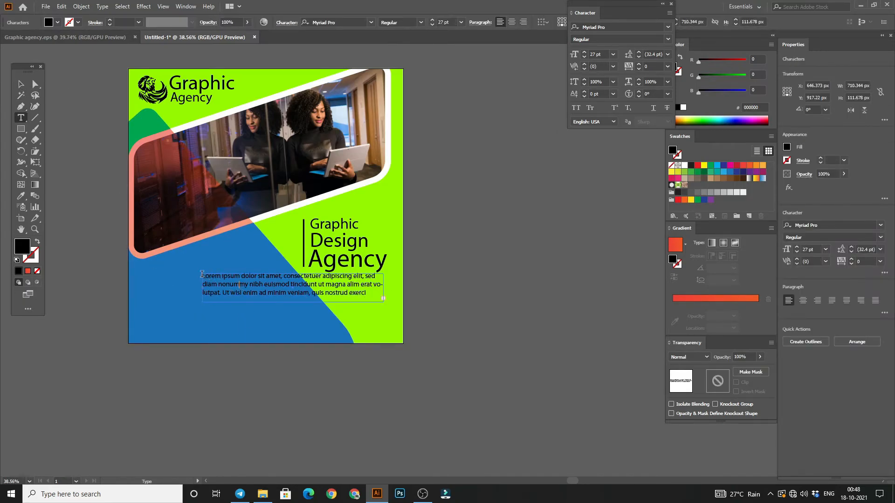
Step: Replace the text frame with the same paragraph pasted as point text and shift it about 99 px left
{"action": "left_click_drag", "start_coordinate": [202, 275], "coordinate": [354, 305]}
{"action": "key", "text": "ctrl+c"}
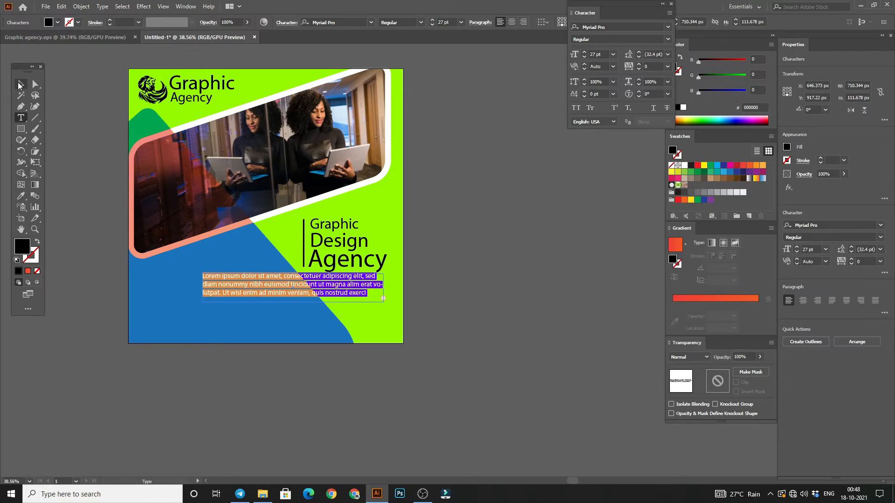
{"action": "left_click", "coordinate": [20, 85]}
{"action": "left_click", "coordinate": [246, 295]}
{"action": "key", "text": "Delete"}
{"action": "left_click", "coordinate": [18, 117]}
{"action": "left_click", "coordinate": [205, 289]}
{"action": "key", "text": "Escape"}
{"action": "key", "text": "ctrl+v"}
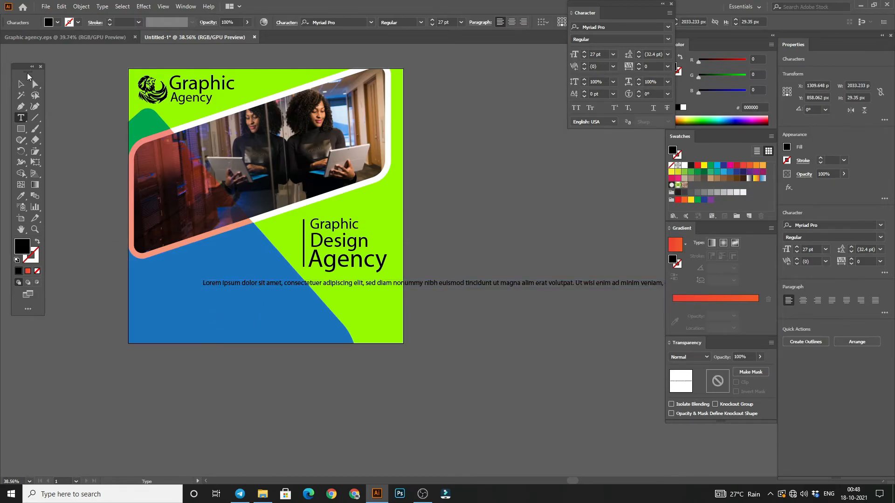
{"action": "left_click", "coordinate": [36, 84]}
{"action": "left_click", "coordinate": [20, 84]}
{"action": "left_click", "coordinate": [245, 345]}
{"action": "left_click_drag", "start_coordinate": [267, 284], "coordinate": [250, 285]}
Step: Break the paragraph into three lines after "diam non" and "alim erat", and end it with "veniam." by removing the remaining text
{"action": "double_click", "coordinate": [342, 282]}
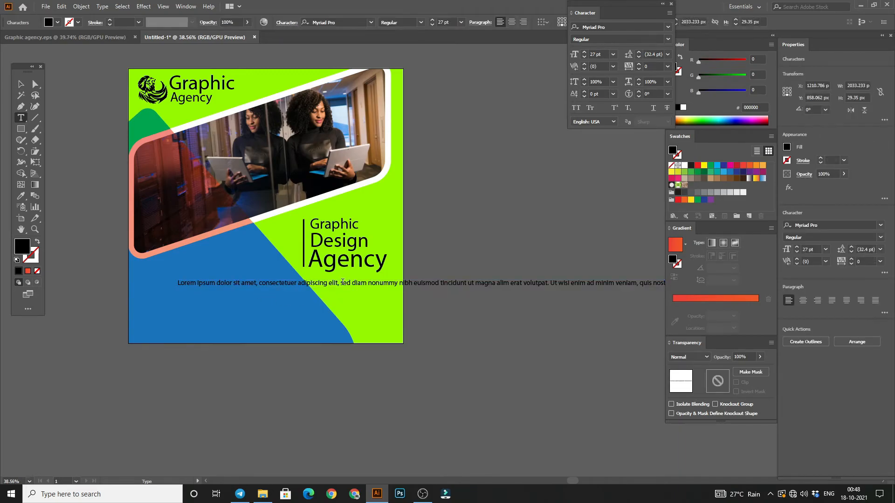
{"action": "key", "text": "Return"}
{"action": "left_click", "coordinate": [321, 292]}
{"action": "key", "text": "Return"}
{"action": "left_click_drag", "start_coordinate": [290, 300], "coordinate": [349, 307]}
{"action": "key", "text": "BackSpace"}
{"action": "type", "text": ". Ut wisi enim ad minim veniam."}
{"action": "left_click", "coordinate": [22, 86]}
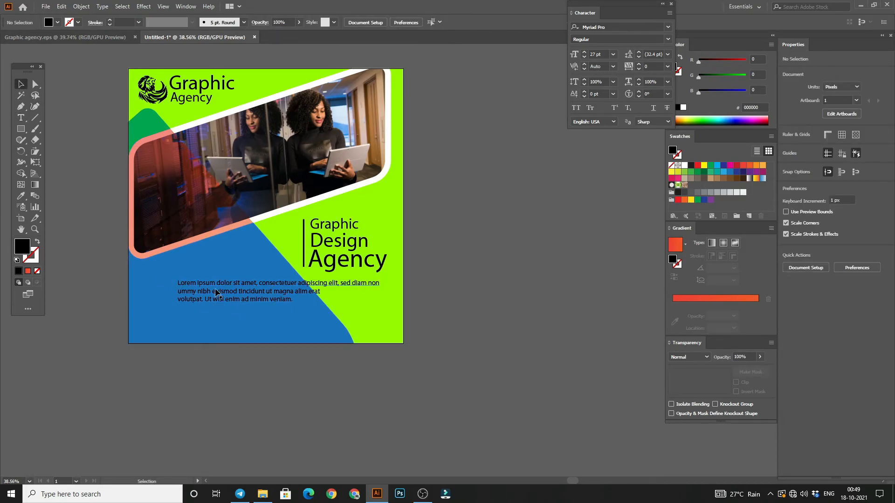
{"action": "left_click", "coordinate": [197, 117]}
{"action": "left_click", "coordinate": [93, 136]}
{"action": "key", "text": "z"}
{"action": "left_click_drag", "start_coordinate": [293, 285], "coordinate": [205, 274]}
{"action": "left_click_drag", "start_coordinate": [166, 271], "coordinate": [126, 227]}
{"action": "left_click_drag", "start_coordinate": [201, 208], "coordinate": [262, 241]}
{"action": "left_click_drag", "start_coordinate": [262, 241], "coordinate": [261, 272]}
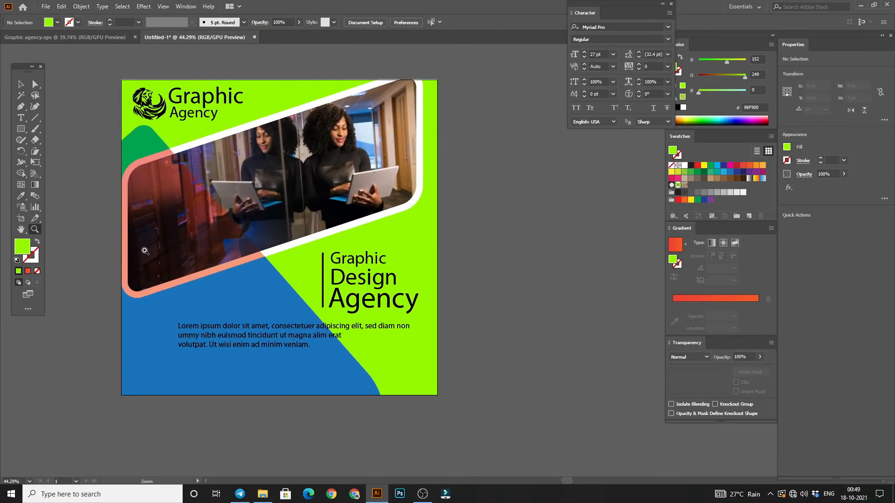
{"action": "key", "text": "v"}
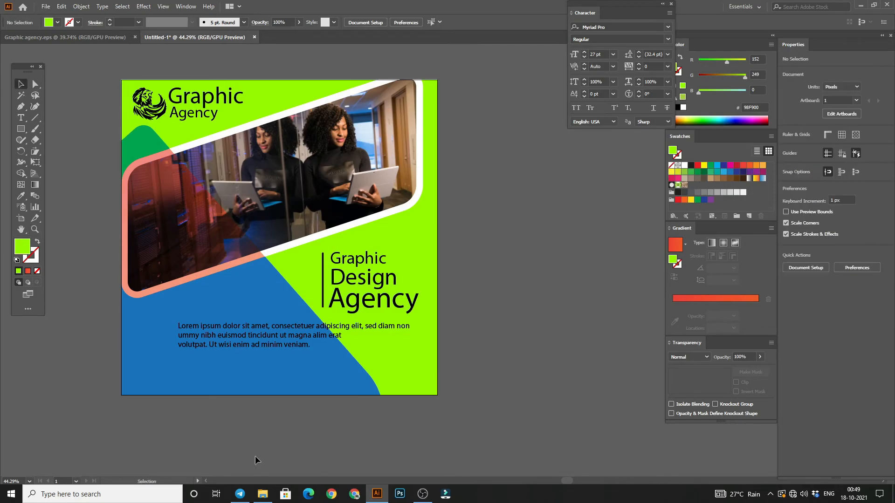
Step: Place the phone icon image download.png on the empty canvas to the right of the artboard
{"action": "left_click", "coordinate": [263, 494]}
{"action": "left_click_drag", "start_coordinate": [95, 171], "coordinate": [410, 362]}
{"action": "left_click_drag", "start_coordinate": [495, 340], "coordinate": [396, 311]}
{"action": "left_click_drag", "start_coordinate": [490, 237], "coordinate": [551, 304]}
{"action": "left_click", "coordinate": [413, 124]}
{"action": "left_click", "coordinate": [451, 212]}
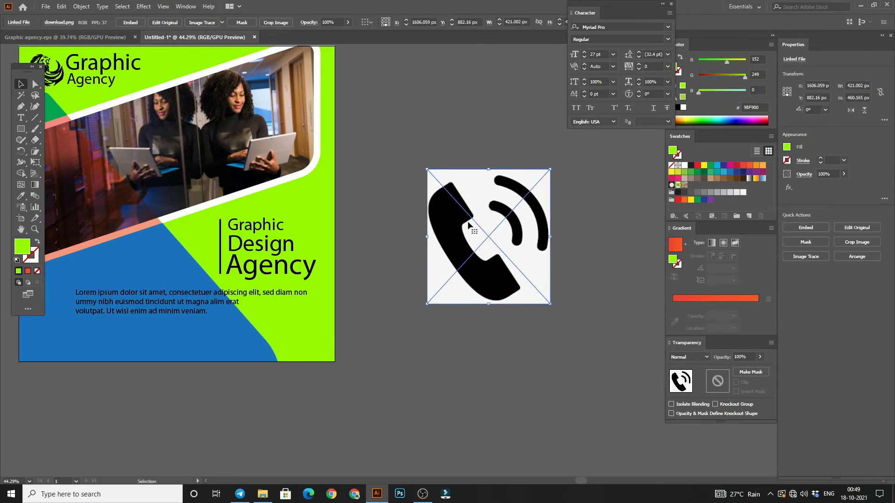
Step: Embed the phone icon image, trace it, expand the tracing and ungroup the resulting shapes
{"action": "left_click", "coordinate": [202, 22]}
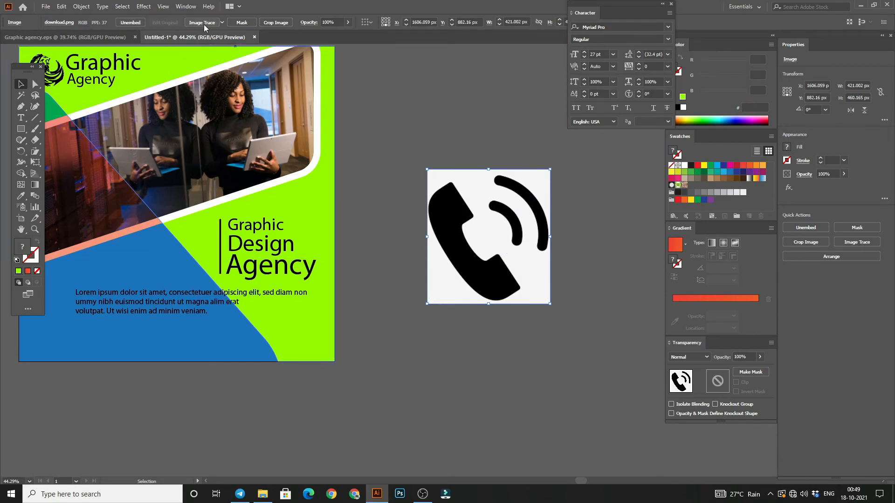
{"action": "left_click", "coordinate": [236, 23]}
{"action": "right_click", "coordinate": [440, 200]}
{"action": "left_click", "coordinate": [523, 309]}
Step: Delete the white background of the traced phone icon and group its remaining black shapes
{"action": "left_click", "coordinate": [459, 149]}
{"action": "left_click", "coordinate": [460, 200]}
{"action": "key", "text": "Delete"}
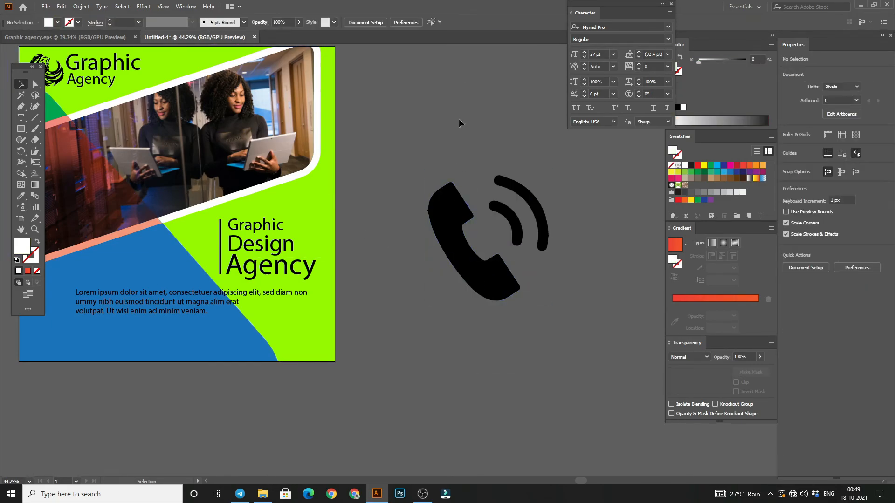
{"action": "left_click_drag", "start_coordinate": [558, 288], "coordinate": [560, 300]}
{"action": "key", "text": "ctrl+g"}
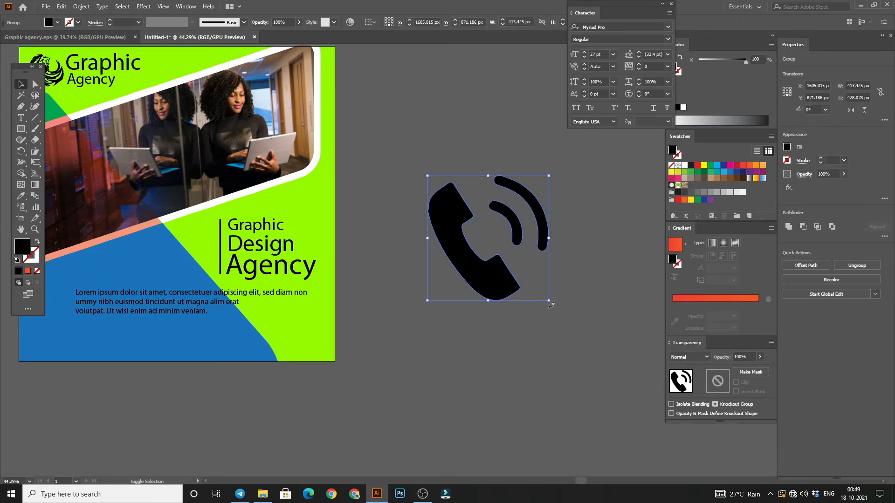
Step: Shrink the phone icon and place it near the artboard's lower-right corner
{"action": "left_click_drag", "start_coordinate": [549, 303], "coordinate": [286, 353]}
{"action": "left_click", "coordinate": [424, 329]}
{"action": "left_click_drag", "start_coordinate": [268, 407], "coordinate": [368, 425]}
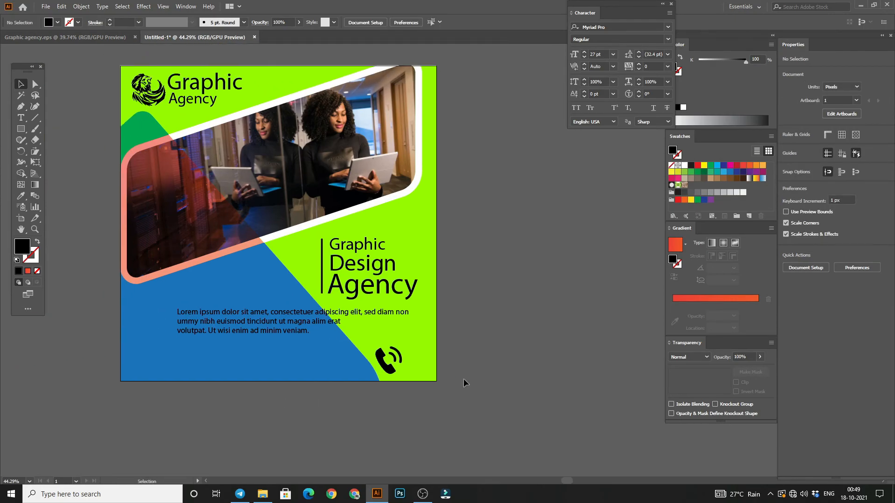
Step: Add a line of text with the contact phone number on the empty canvas beside the artboard
{"action": "key", "text": "t"}
{"action": "left_click", "coordinate": [488, 290]}
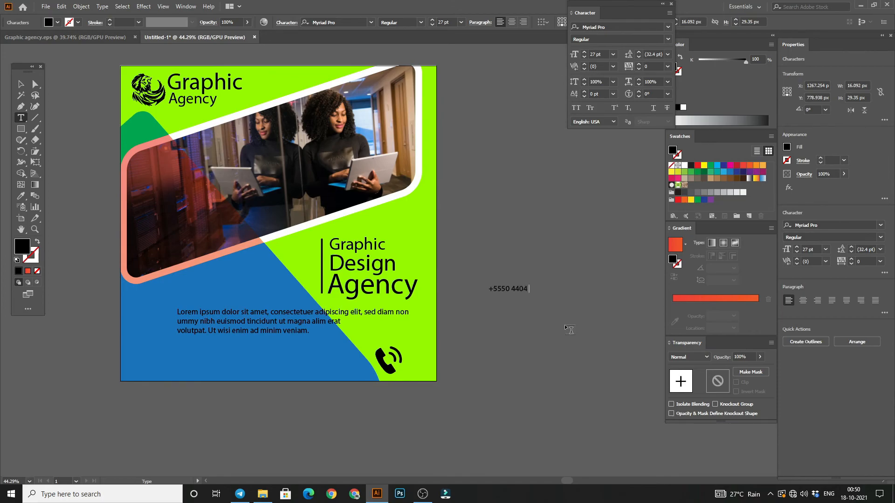
{"action": "left_click", "coordinate": [21, 84]}
{"action": "left_click", "coordinate": [161, 91]}
Step: Enlarge the phone number to about 90.19 pt and move it directly left of the phone icon
{"action": "left_click", "coordinate": [522, 266]}
{"action": "left_click", "coordinate": [515, 293]}
{"action": "left_click_drag", "start_coordinate": [536, 293], "coordinate": [650, 396]}
{"action": "left_click_drag", "start_coordinate": [585, 299], "coordinate": [305, 360]}
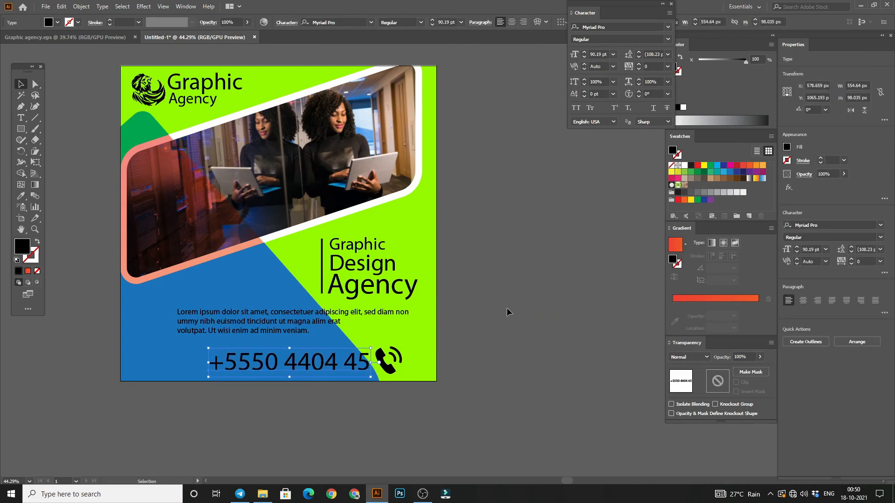
Step: Shrink the phone icon to about 69 × 71 px and nudge it down level with the phone number
{"action": "left_click", "coordinate": [389, 364]}
{"action": "mouse_move", "coordinate": [402, 374]}
{"action": "left_mouse_down"}
{"action": "mouse_move", "coordinate": [393, 368]}
{"action": "mouse_move", "coordinate": [393, 377]}
{"action": "mouse_move", "coordinate": [396, 368]}
{"action": "left_mouse_up"}
{"action": "left_click", "coordinate": [81, 82]}
{"action": "left_click", "coordinate": [387, 361]}
{"action": "key", "text": "Down"}
{"action": "key", "text": "Down"}
{"action": "key", "text": "Down"}
{"action": "key", "text": "Down"}
{"action": "key", "text": "Down"}
{"action": "key", "text": "Down"}
{"action": "key", "text": "Down"}
{"action": "key", "text": "Down"}
{"action": "key", "text": "Down"}
{"action": "key", "text": "Down"}
{"action": "key", "text": "Down"}
{"action": "key", "text": "Down"}
{"action": "key", "text": "Down"}
{"action": "key", "text": "Down"}
{"action": "key", "text": "Down"}
{"action": "key", "text": "Down"}
{"action": "key", "text": "Down"}
{"action": "key", "text": "Down"}
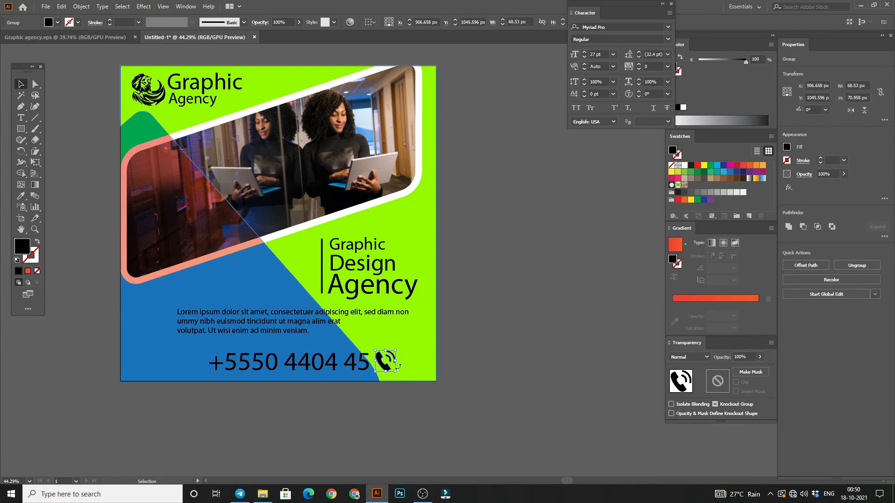
Step: Select the phone number together with the phone icon and shift both right toward the artboard's edge
{"action": "left_click", "coordinate": [359, 366], "text": "shift"}
{"action": "key", "text": "Right"}
{"action": "key", "text": "Right"}
{"action": "key", "text": "Right"}
{"action": "key", "text": "Right"}
{"action": "key", "text": "Right"}
{"action": "key", "text": "Right"}
{"action": "key", "text": "Right"}
{"action": "key", "text": "Right"}
{"action": "key", "text": "Right"}
{"action": "key", "text": "Right"}
{"action": "key", "text": "Right"}
{"action": "key", "text": "Right"}
{"action": "key", "text": "Right"}
{"action": "key", "text": "Right"}
{"action": "key", "text": "Right"}
{"action": "key", "text": "Right"}
{"action": "key", "text": "Right"}
{"action": "key", "text": "Right"}
{"action": "key", "text": "Right"}
{"action": "key", "text": "Right"}
{"action": "key", "text": "Right"}
{"action": "key", "text": "Right"}
{"action": "key", "text": "Right"}
{"action": "key", "text": "Right"}
{"action": "key", "text": "Right"}
{"action": "key", "text": "Right"}
{"action": "key", "text": "Right"}
{"action": "key", "text": "Right"}
{"action": "key", "text": "Right"}
{"action": "key", "text": "Right"}
{"action": "key", "text": "Right"}
{"action": "key", "text": "Right"}
{"action": "key", "text": "Right"}
{"action": "key", "text": "Right"}
{"action": "left_click", "coordinate": [502, 335]}
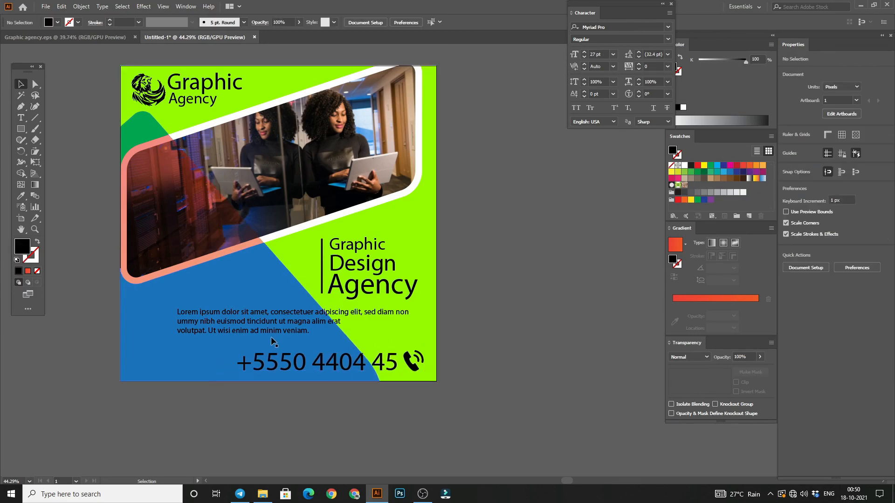
{"action": "key", "text": "z"}
{"action": "left_click_drag", "start_coordinate": [294, 224], "coordinate": [359, 235]}
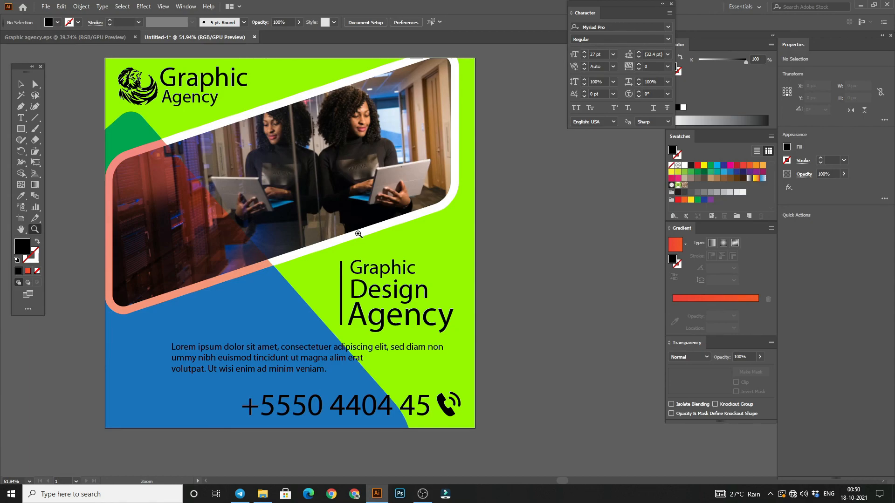
{"action": "left_click", "coordinate": [20, 84]}
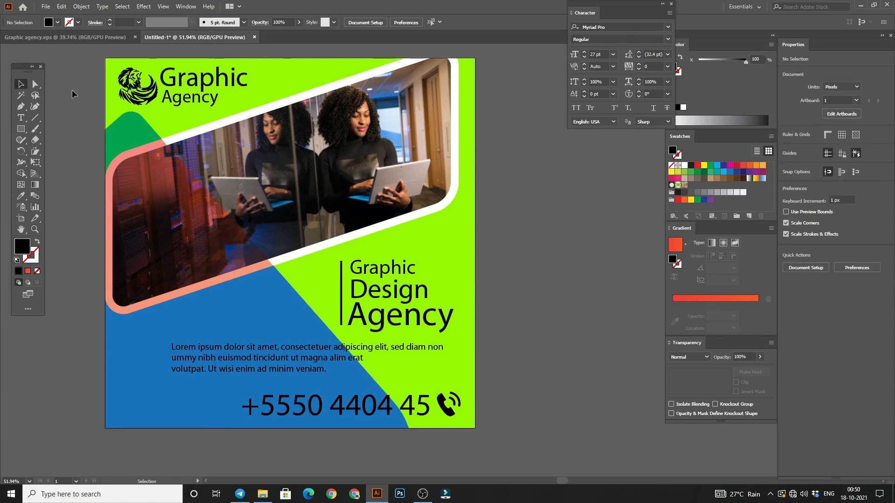